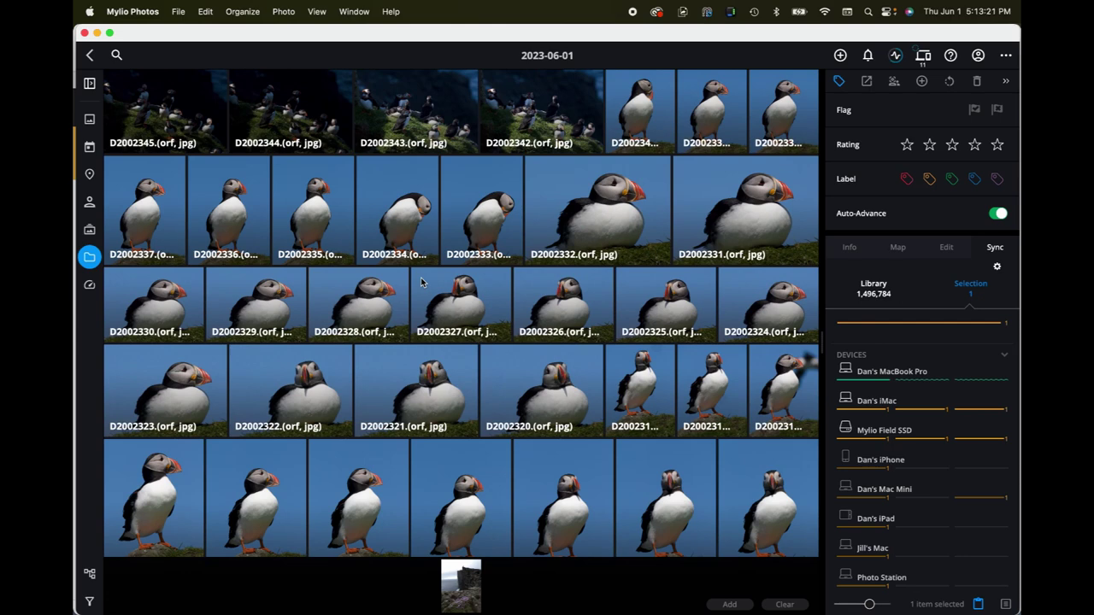
Step: Scroll the 2023-06-01 grid down to the blue-sky puffin flight frames around D2001915
{"action": "scroll", "coordinate": [420, 282], "scroll_direction": "down", "scroll_amount": 2}
{"action": "scroll", "coordinate": [420, 282], "scroll_direction": "down", "scroll_amount": 20}
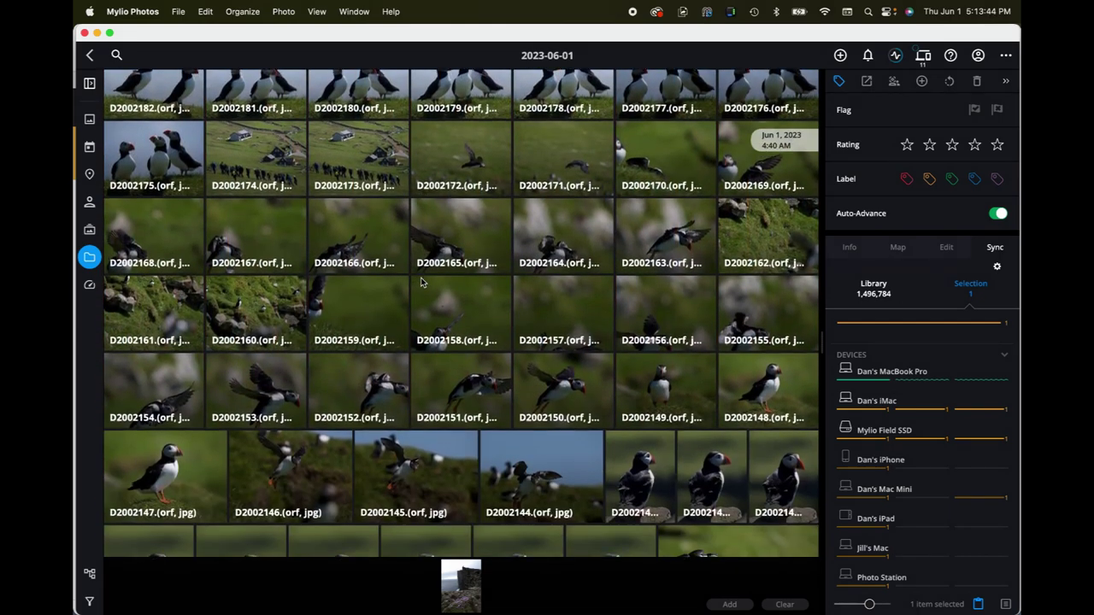
{"action": "scroll", "coordinate": [421, 282], "scroll_direction": "down", "scroll_amount": 10}
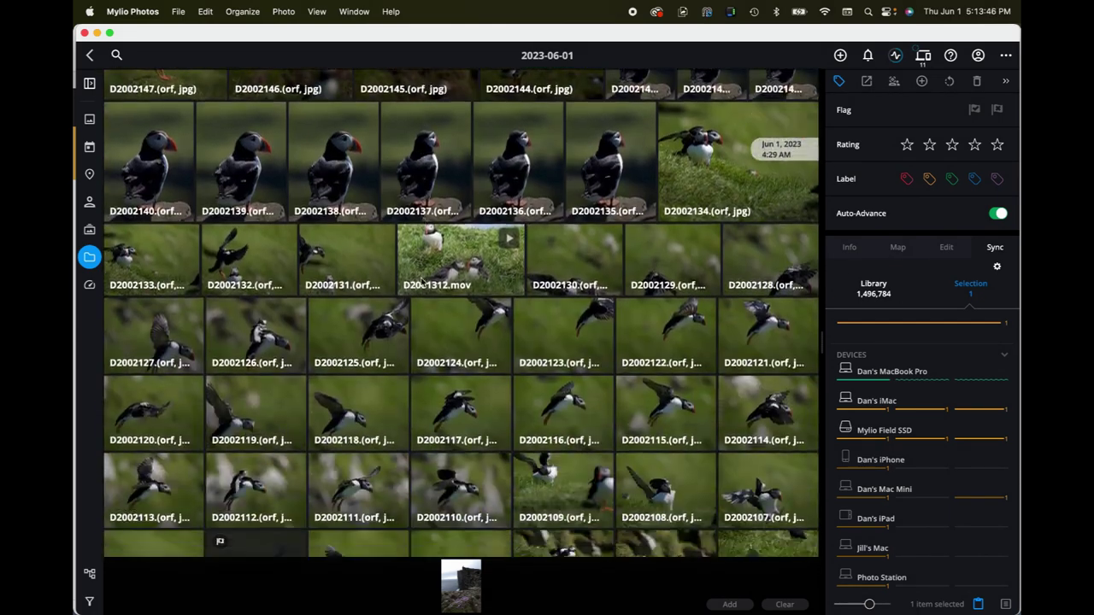
{"action": "scroll", "coordinate": [421, 282], "scroll_direction": "down", "scroll_amount": 10}
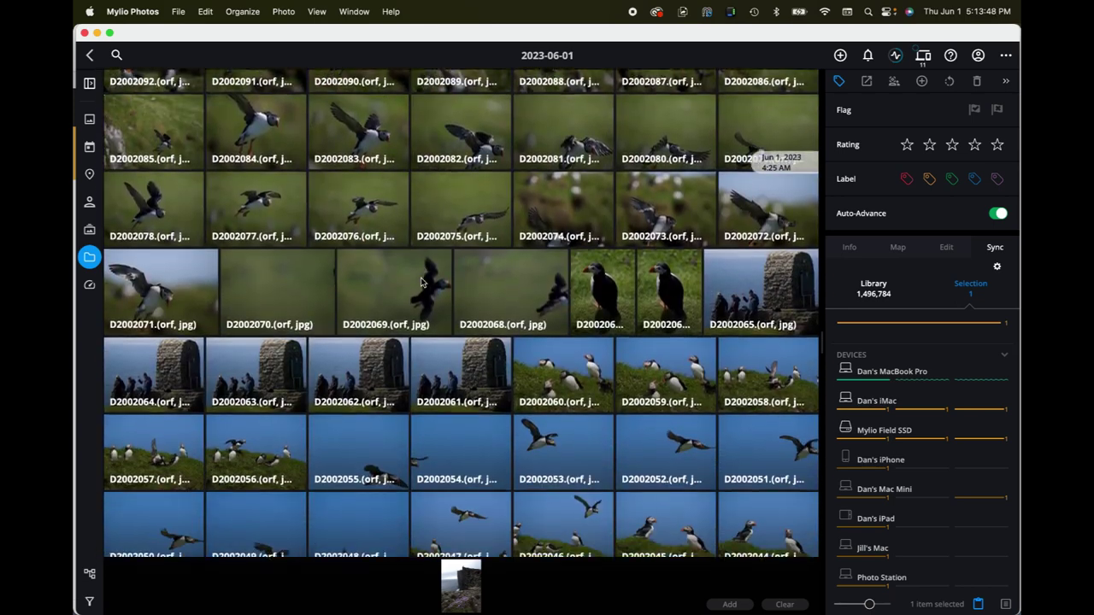
{"action": "scroll", "coordinate": [420, 282], "scroll_direction": "down", "scroll_amount": 10}
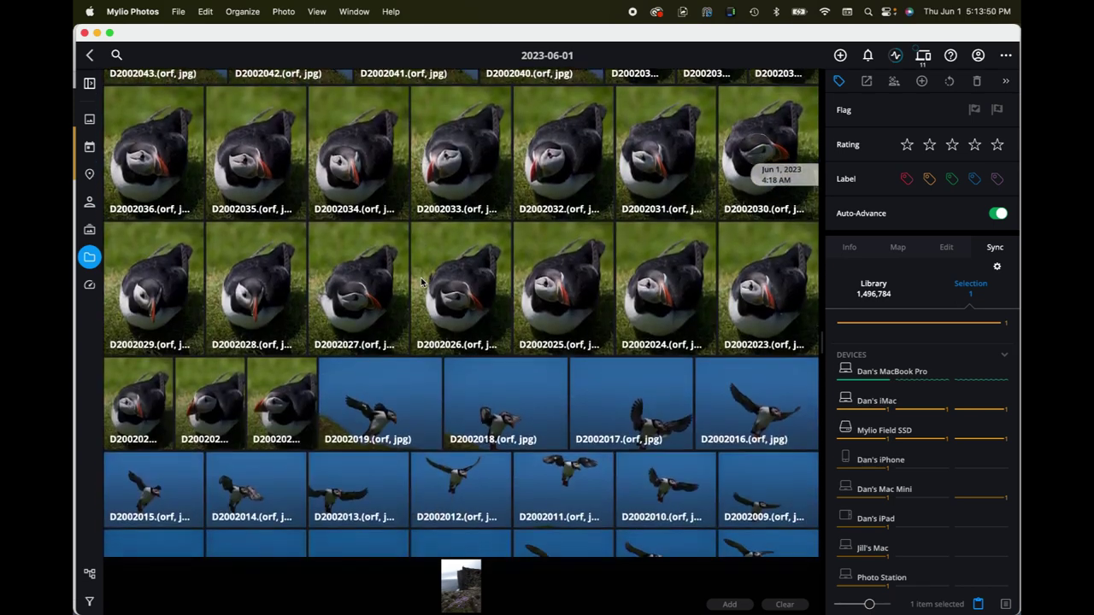
{"action": "scroll", "coordinate": [420, 282], "scroll_direction": "down", "scroll_amount": 3}
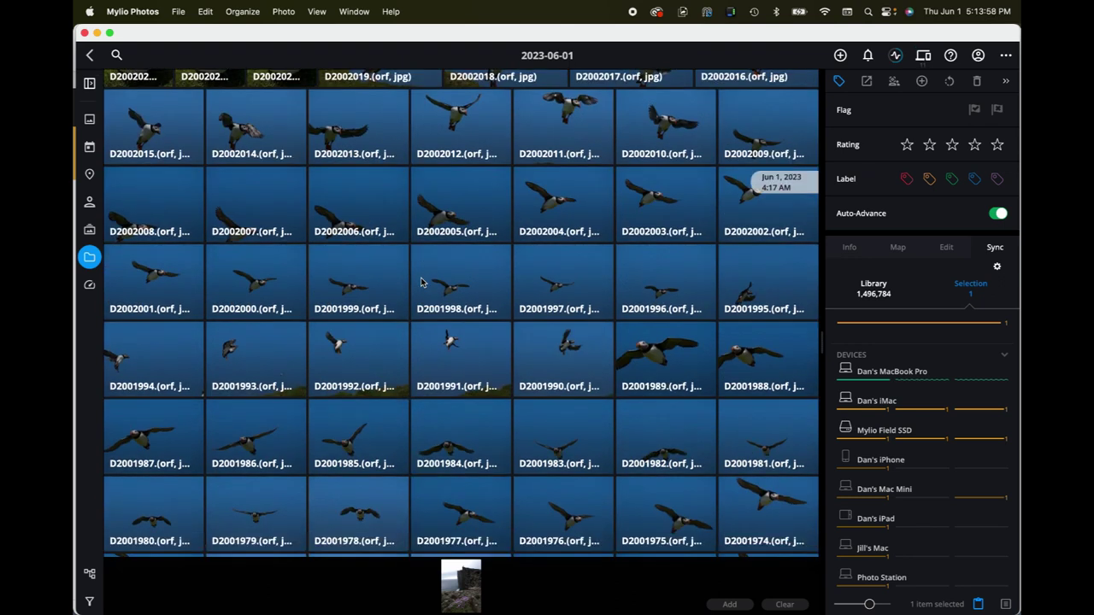
{"action": "scroll", "coordinate": [421, 282], "scroll_direction": "up", "scroll_amount": 1}
{"action": "scroll", "coordinate": [421, 282], "scroll_direction": "up", "scroll_amount": 1}
{"action": "scroll", "coordinate": [421, 286], "scroll_direction": "down", "scroll_amount": 6}
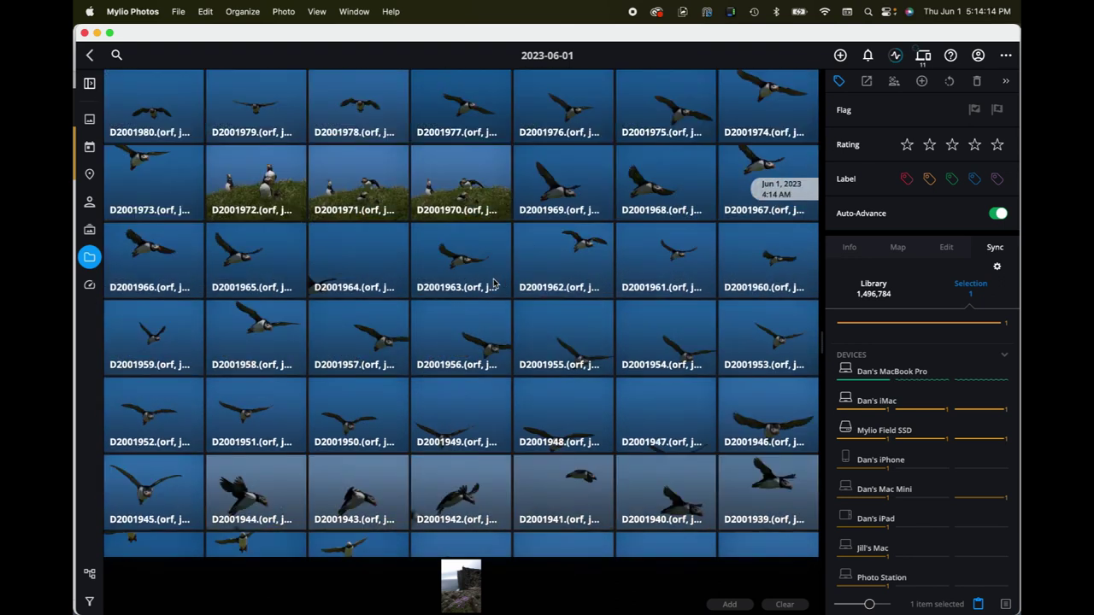
{"action": "scroll", "coordinate": [414, 332], "scroll_direction": "up", "scroll_amount": 1}
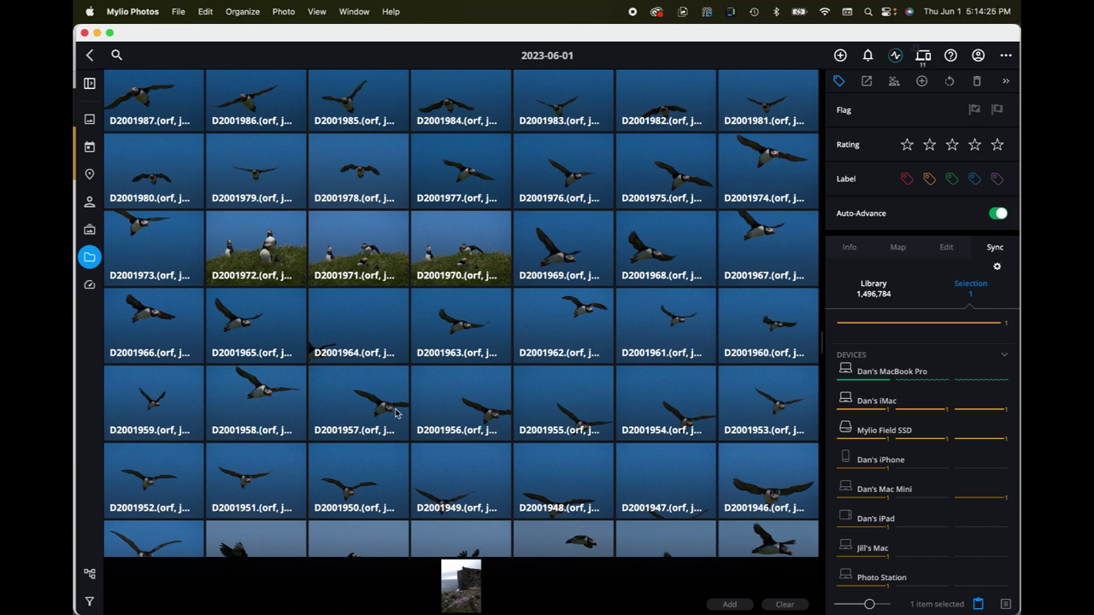
{"action": "scroll", "coordinate": [395, 412], "scroll_direction": "down", "scroll_amount": 5}
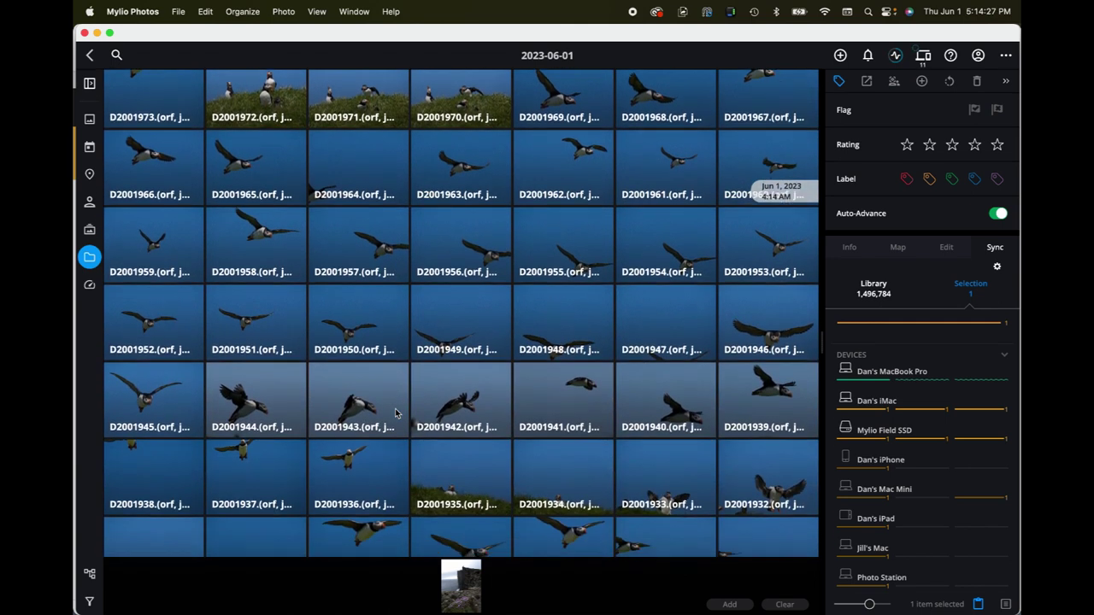
{"action": "scroll", "coordinate": [395, 413], "scroll_direction": "down", "scroll_amount": 5}
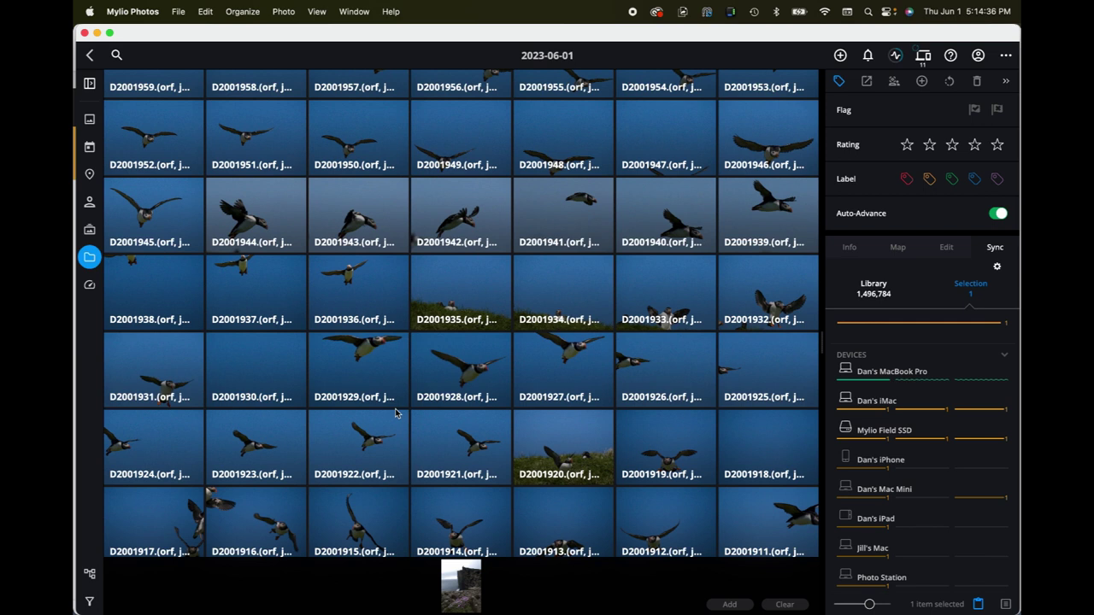
{"action": "scroll", "coordinate": [395, 413], "scroll_direction": "down", "scroll_amount": 3}
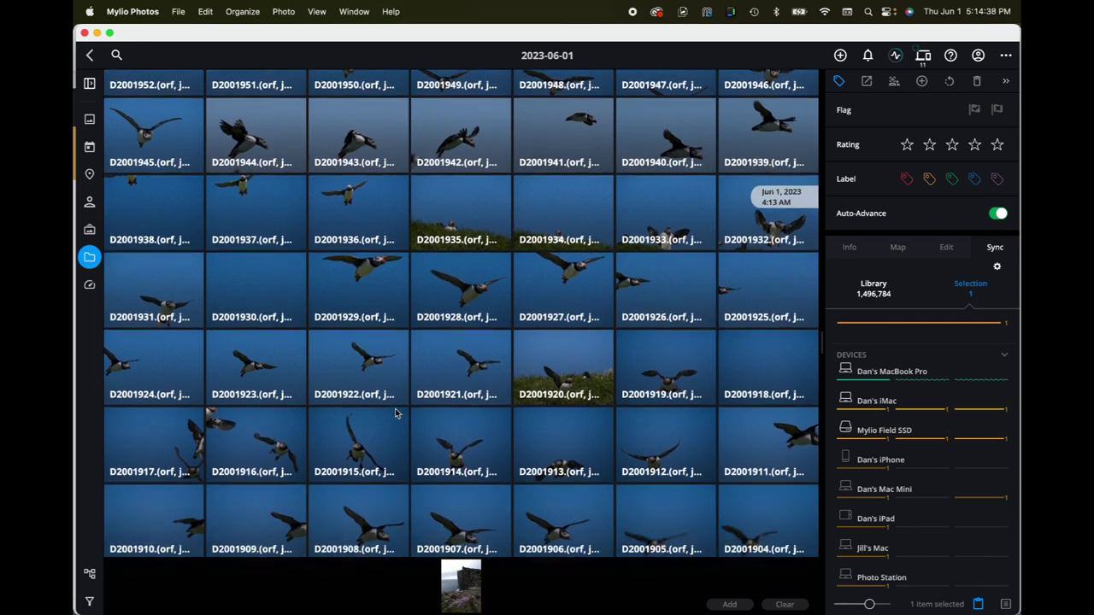
{"action": "scroll", "coordinate": [394, 413], "scroll_direction": "down", "scroll_amount": 1}
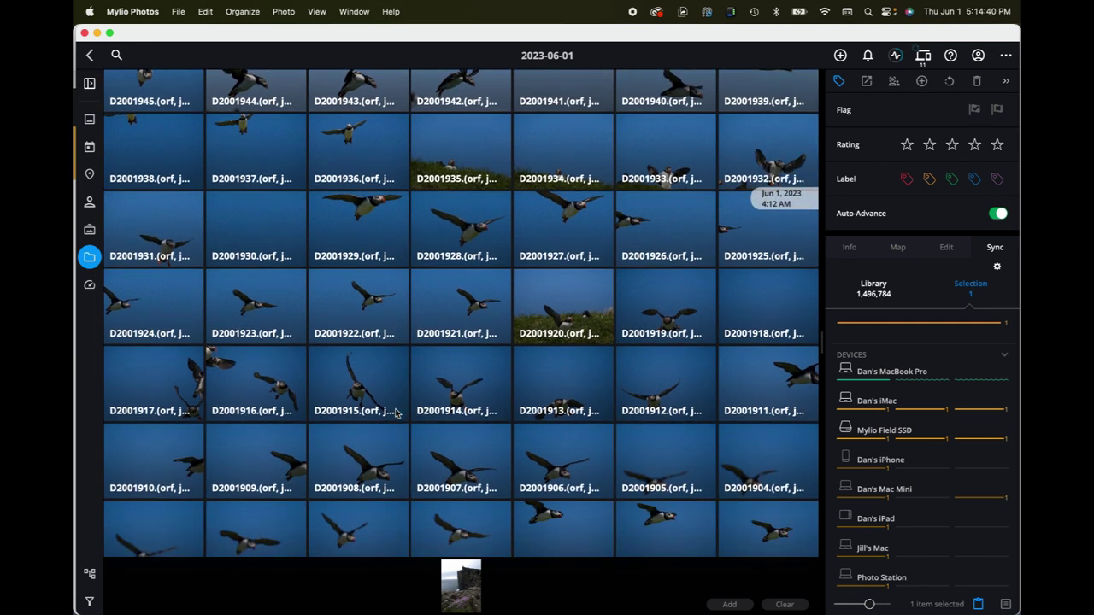
{"action": "scroll", "coordinate": [395, 412], "scroll_direction": "down", "scroll_amount": 1}
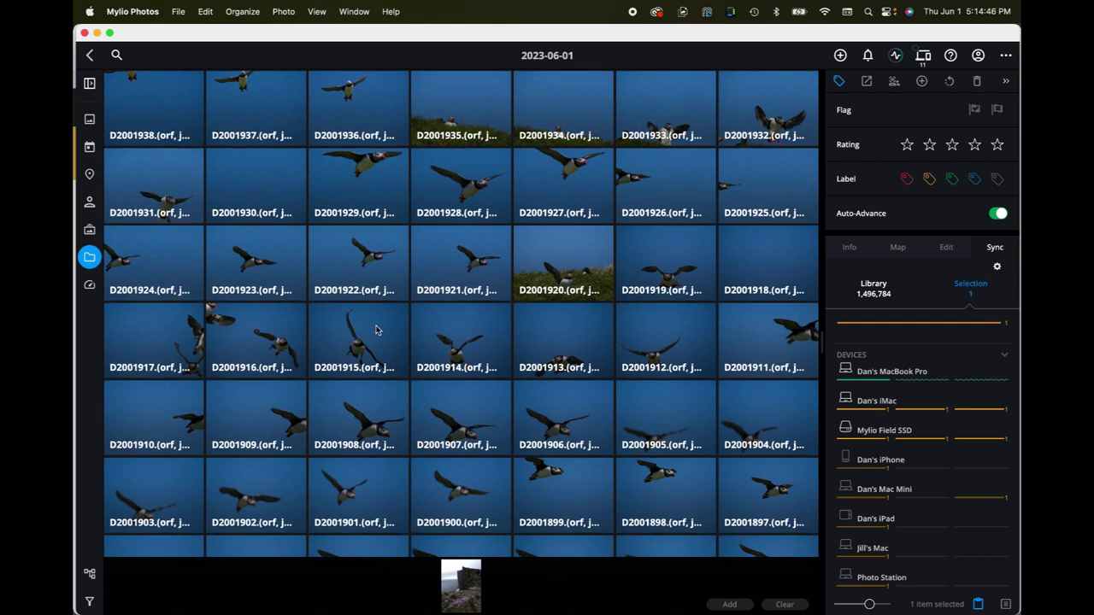
{"action": "scroll", "coordinate": [375, 331], "scroll_direction": "down", "scroll_amount": 1}
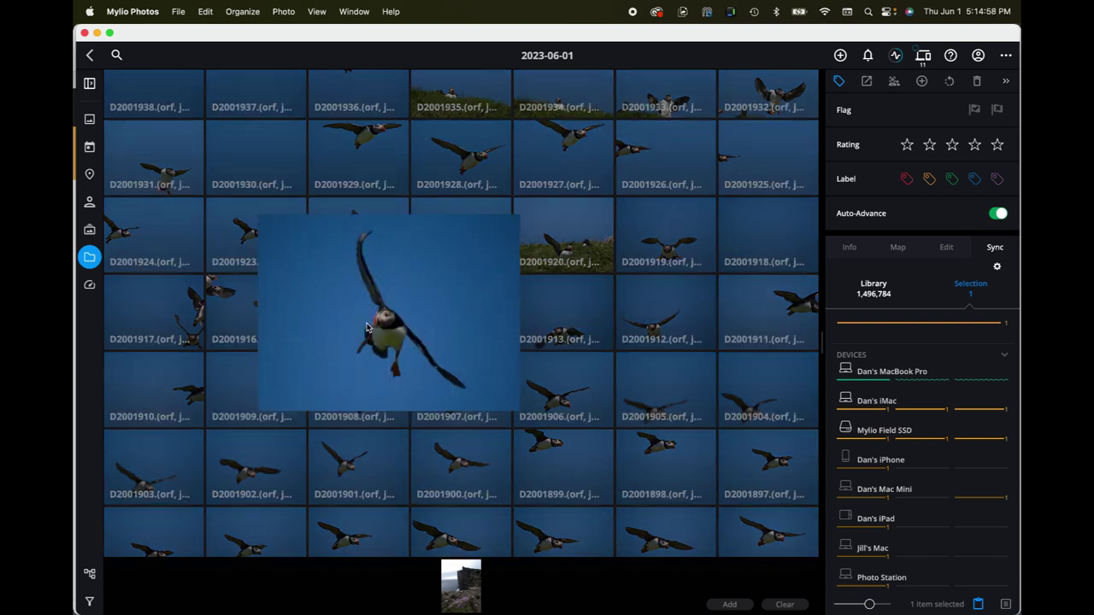
{"action": "double_click", "coordinate": [367, 328]}
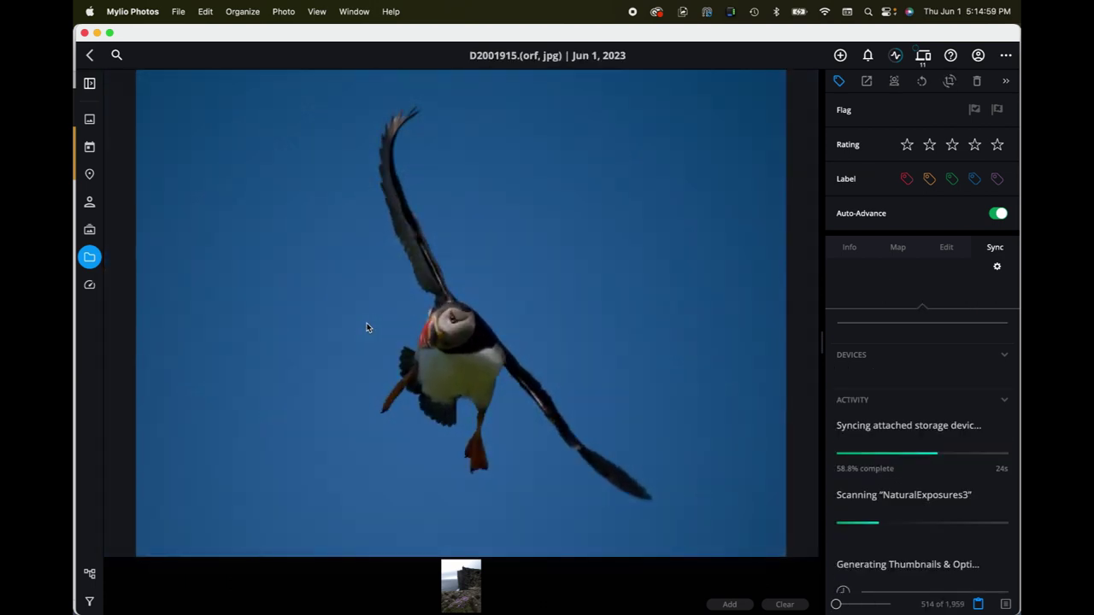
{"action": "left_click", "coordinate": [458, 342]}
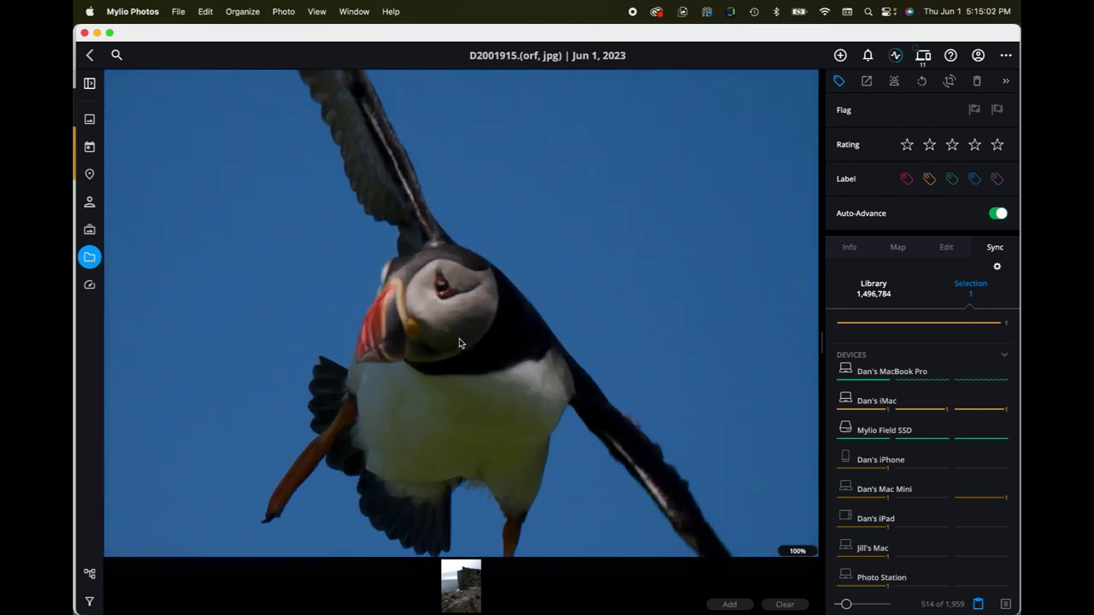
{"action": "key", "text": "Escape"}
{"action": "scroll", "coordinate": [458, 343], "scroll_direction": "down", "scroll_amount": 2}
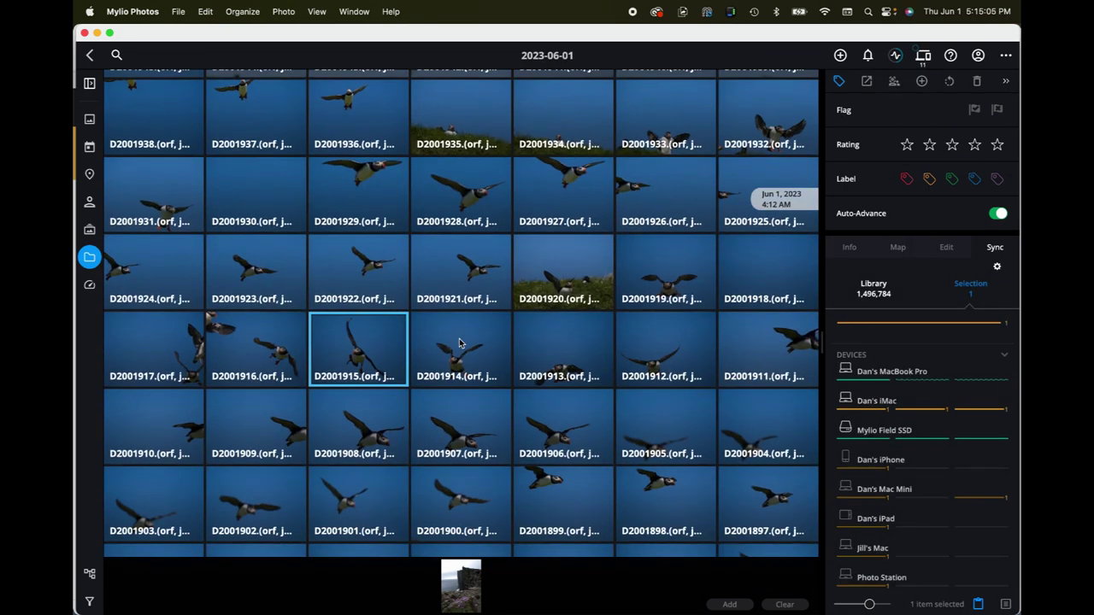
{"action": "scroll", "coordinate": [459, 342], "scroll_direction": "down", "scroll_amount": 1}
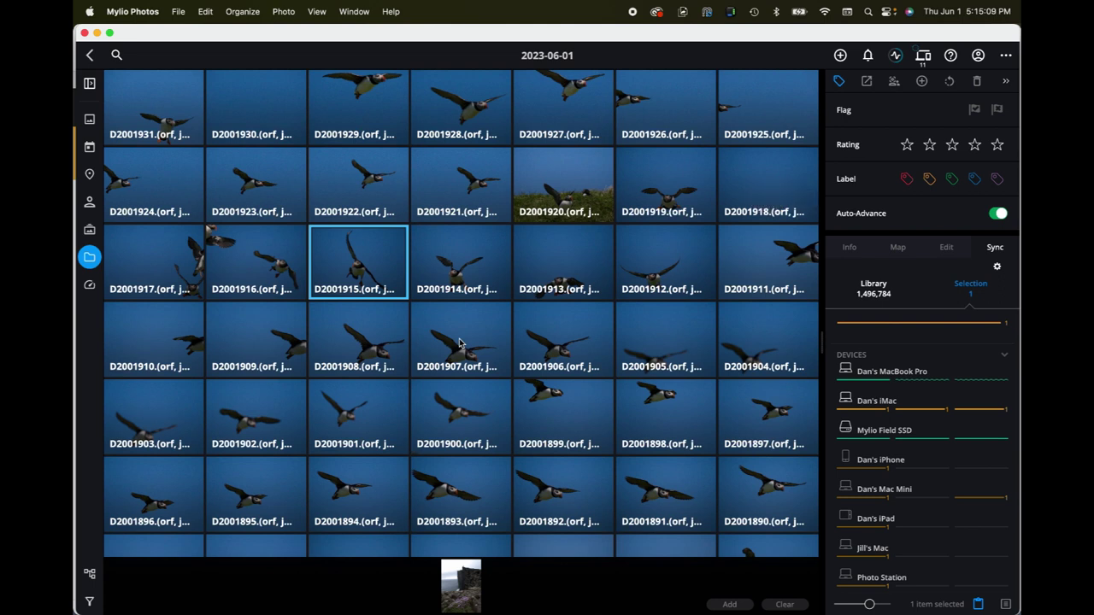
{"action": "scroll", "coordinate": [459, 342], "scroll_direction": "down", "scroll_amount": 1}
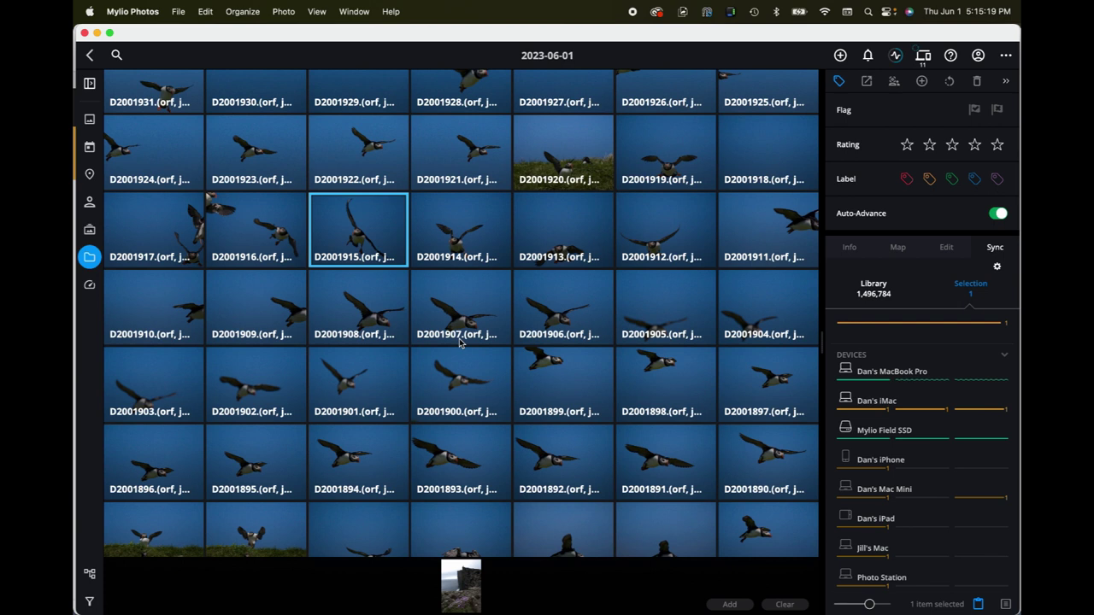
{"action": "scroll", "coordinate": [459, 343], "scroll_direction": "down", "scroll_amount": 2}
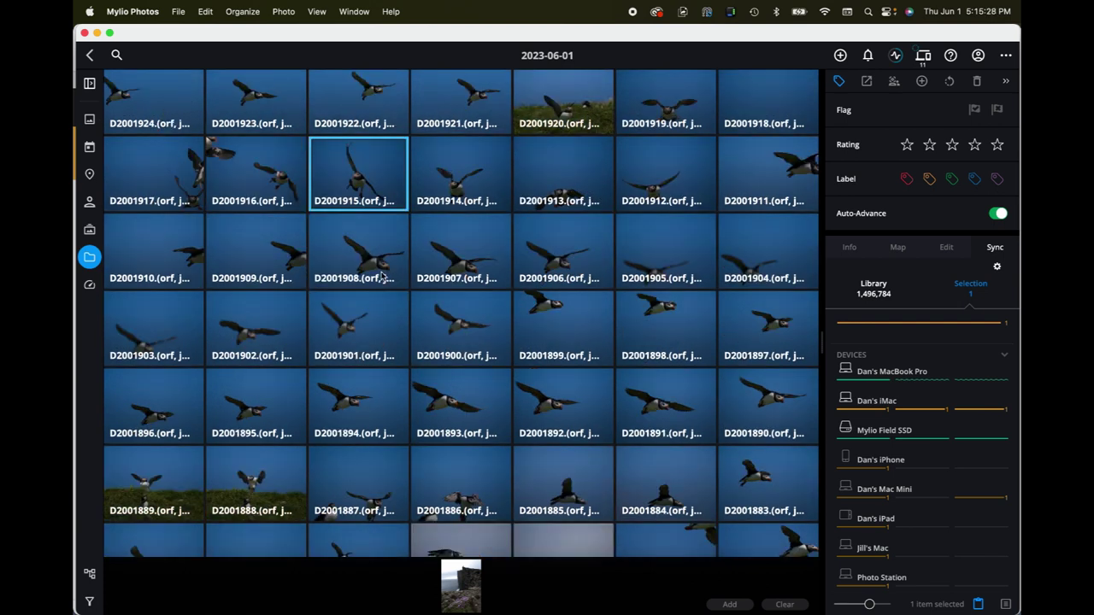
Step: Inspect D2001908 with its camera details shown, then flag it as a soft frame
{"action": "double_click", "coordinate": [382, 278]}
{"action": "scroll", "coordinate": [636, 417], "scroll_direction": "up", "scroll_amount": 2}
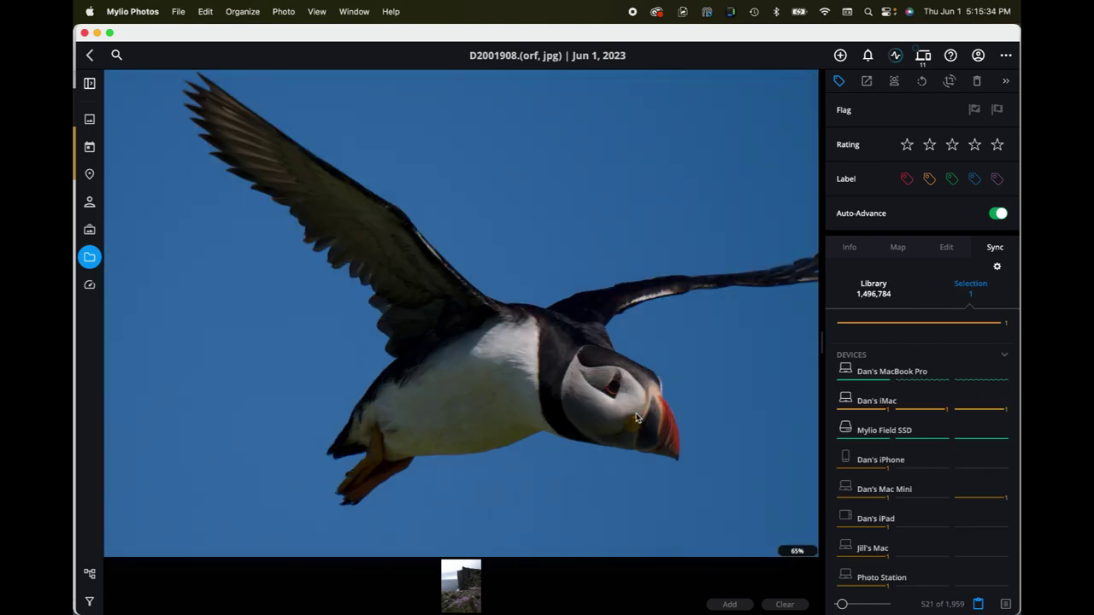
{"action": "scroll", "coordinate": [637, 417], "scroll_direction": "up", "scroll_amount": 2}
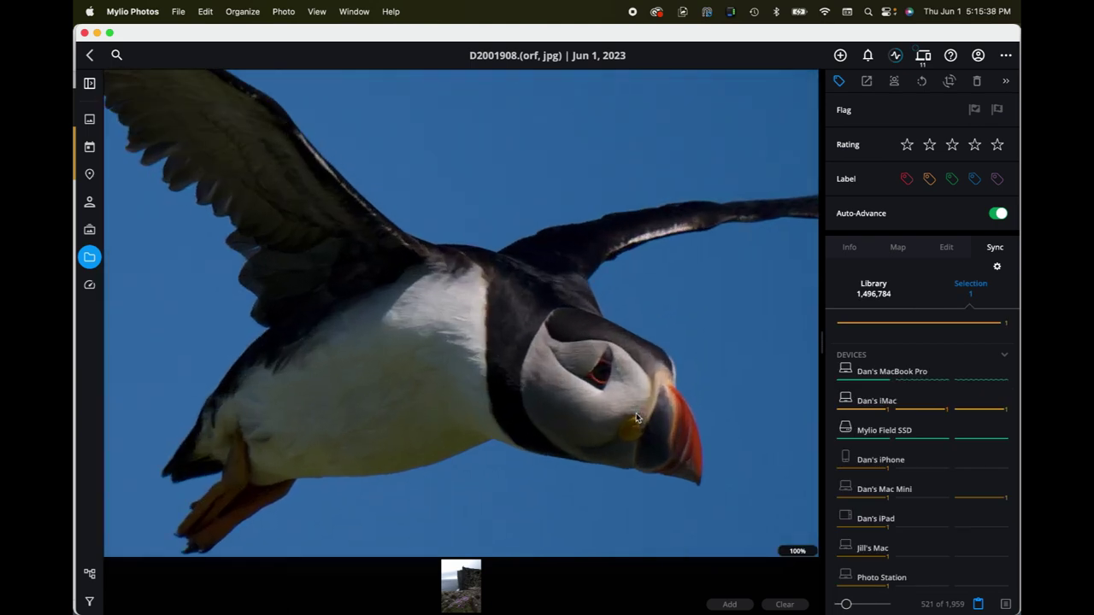
{"action": "left_click", "coordinate": [848, 247]}
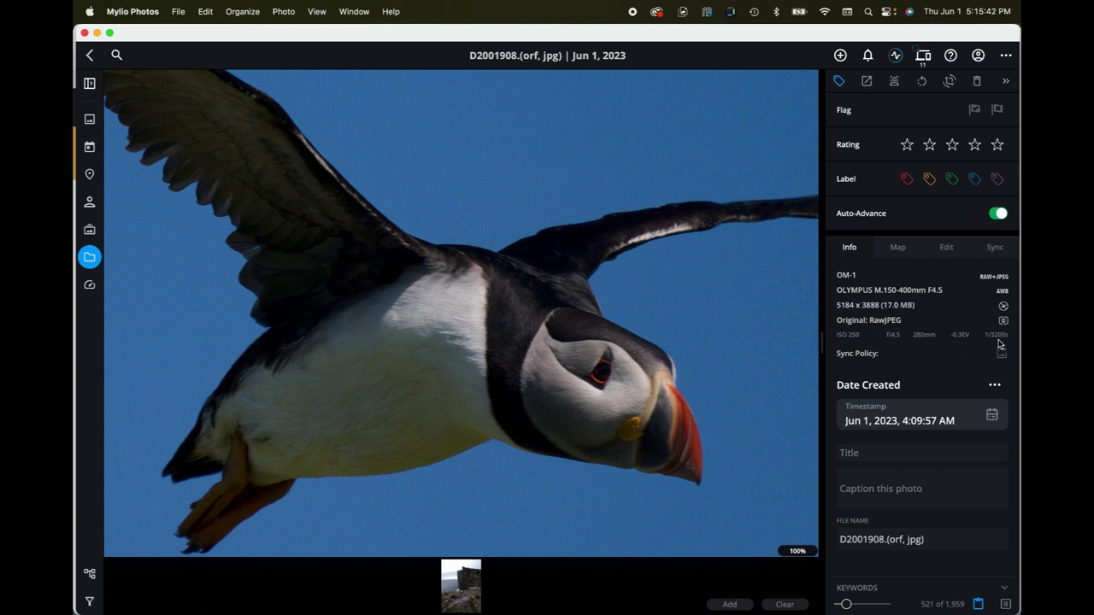
{"action": "key", "text": "Escape"}
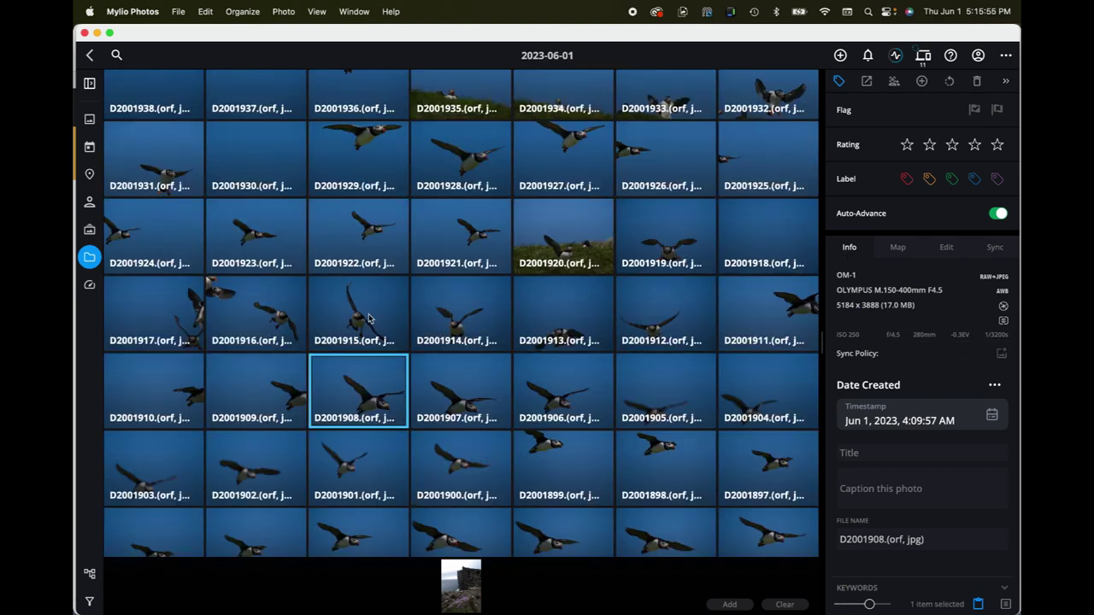
{"action": "key", "text": "grave"}
Step: Flag D2001915 as soft too and scroll further down the grid
{"action": "left_click", "coordinate": [353, 318]}
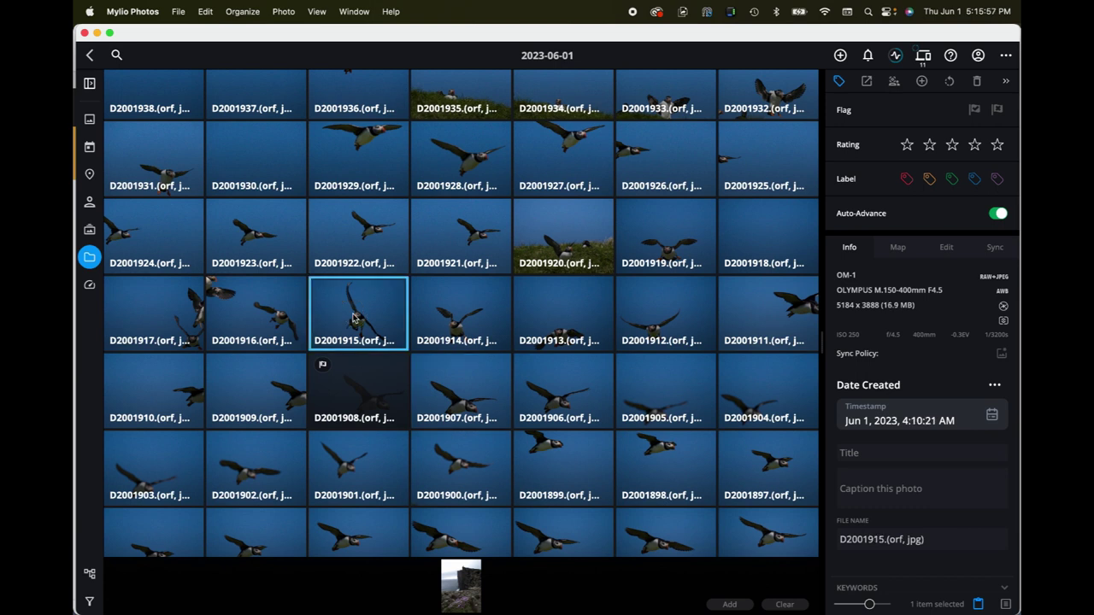
{"action": "key", "text": "grave"}
{"action": "scroll", "coordinate": [406, 336], "scroll_direction": "down", "scroll_amount": 5}
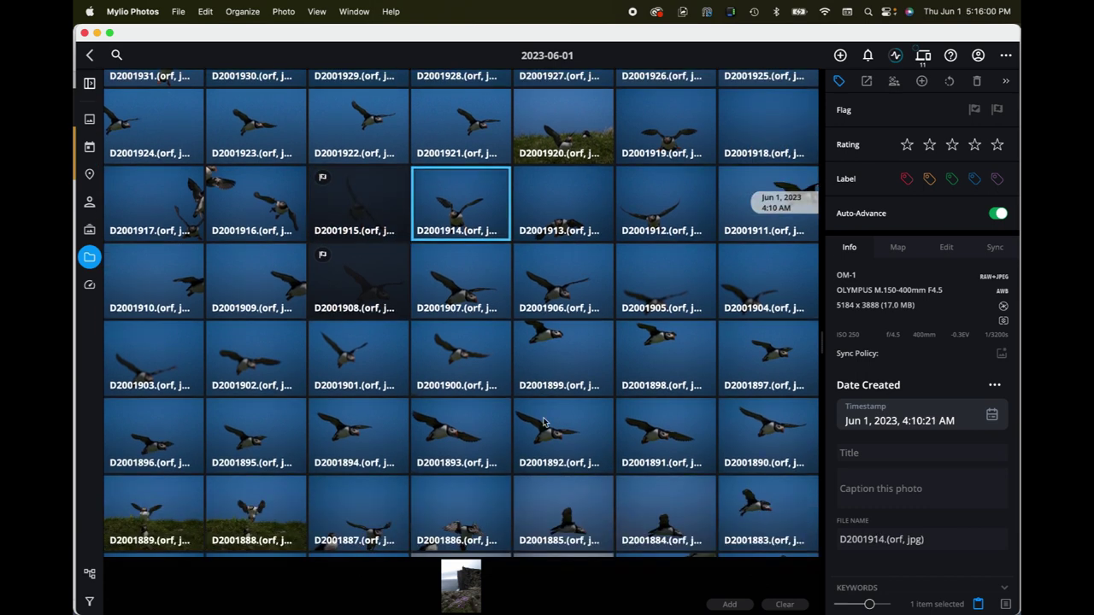
{"action": "scroll", "coordinate": [544, 421], "scroll_direction": "down", "scroll_amount": 1}
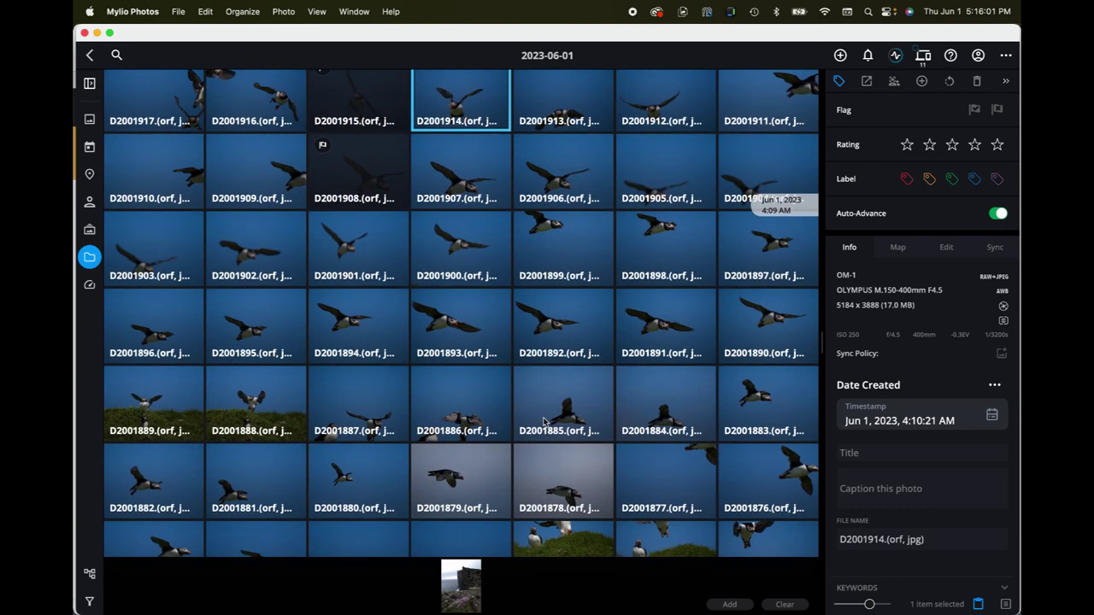
Step: Open D2001891 full size and flag it as a soft frame
{"action": "double_click", "coordinate": [657, 336]}
{"action": "scroll", "coordinate": [437, 311], "scroll_direction": "up", "scroll_amount": 3}
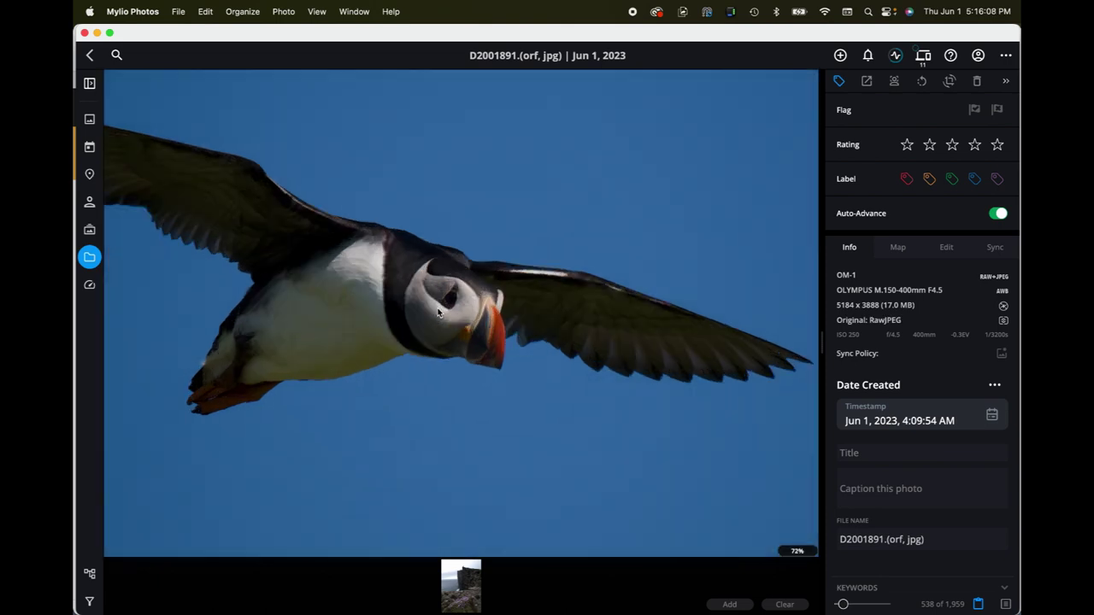
{"action": "scroll", "coordinate": [438, 312], "scroll_direction": "up", "scroll_amount": 2}
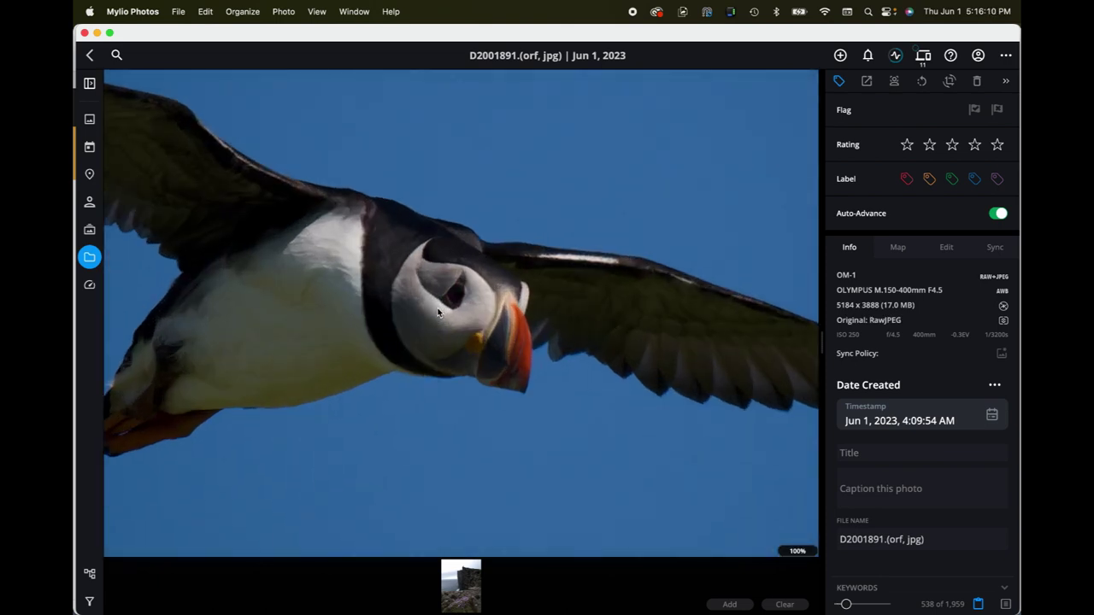
{"action": "key", "text": "p"}
{"action": "scroll", "coordinate": [438, 311], "scroll_direction": "down", "scroll_amount": 5}
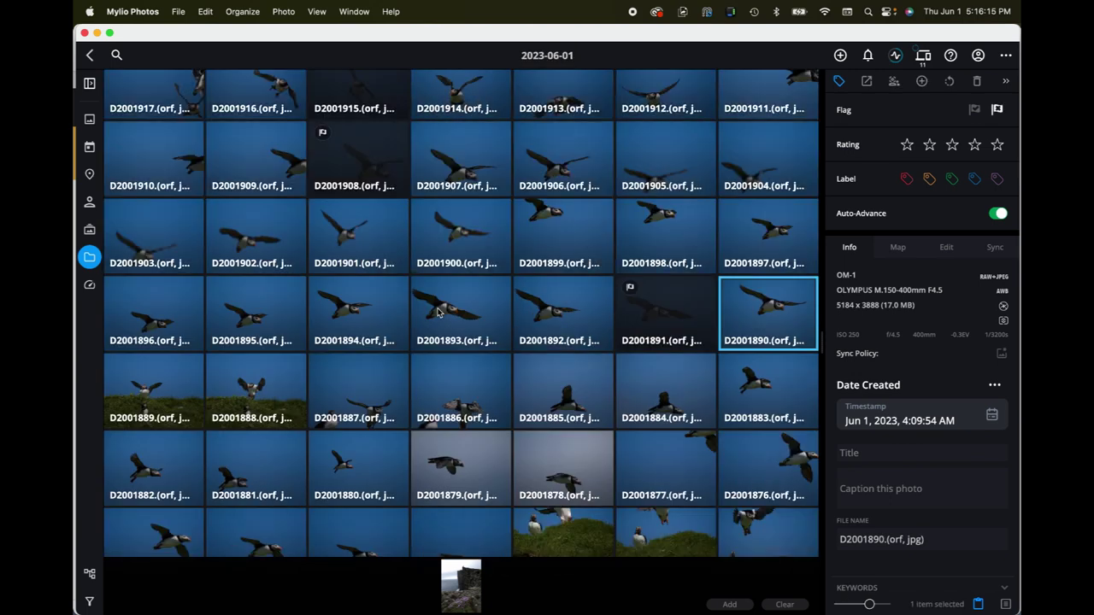
{"action": "scroll", "coordinate": [439, 312], "scroll_direction": "down", "scroll_amount": 5}
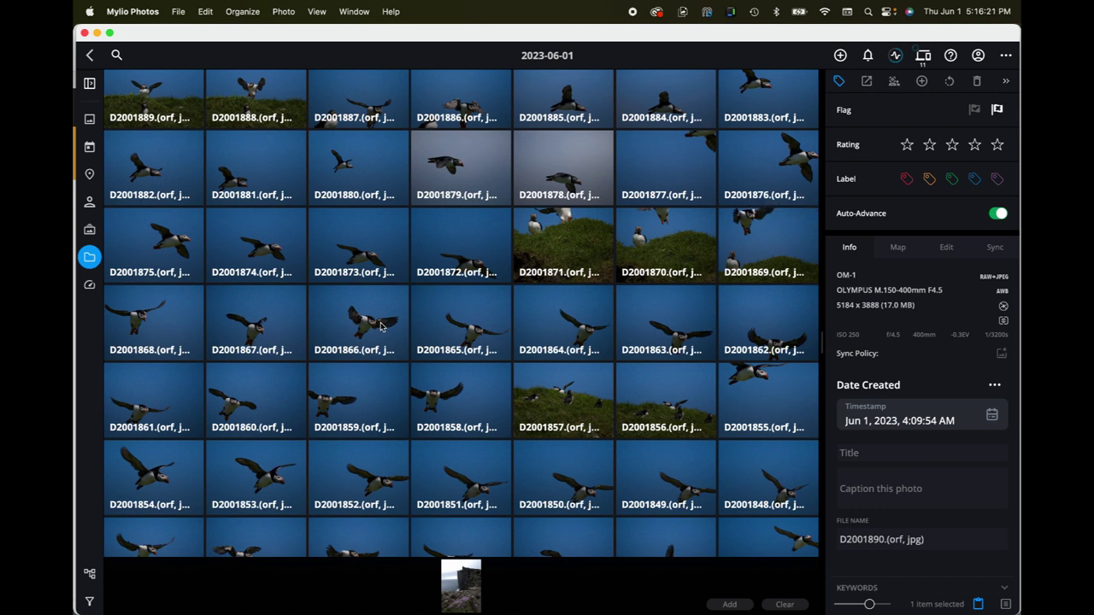
Step: Check D2001866 at 100% on the puffin's head and flag it as soft
{"action": "double_click", "coordinate": [381, 325]}
{"action": "left_click", "coordinate": [555, 318]}
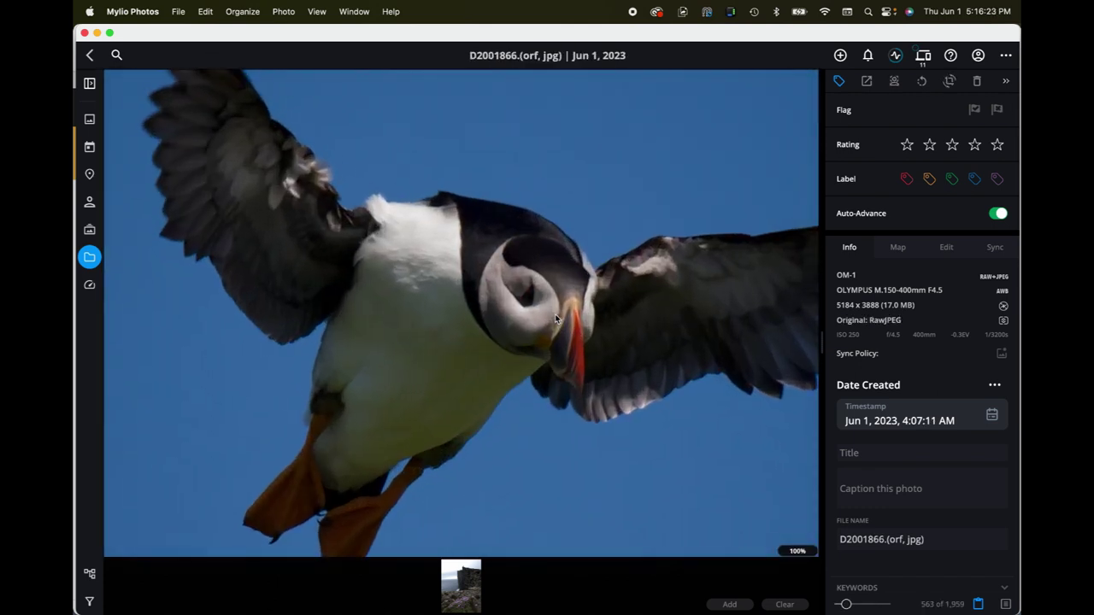
{"action": "key", "text": "x"}
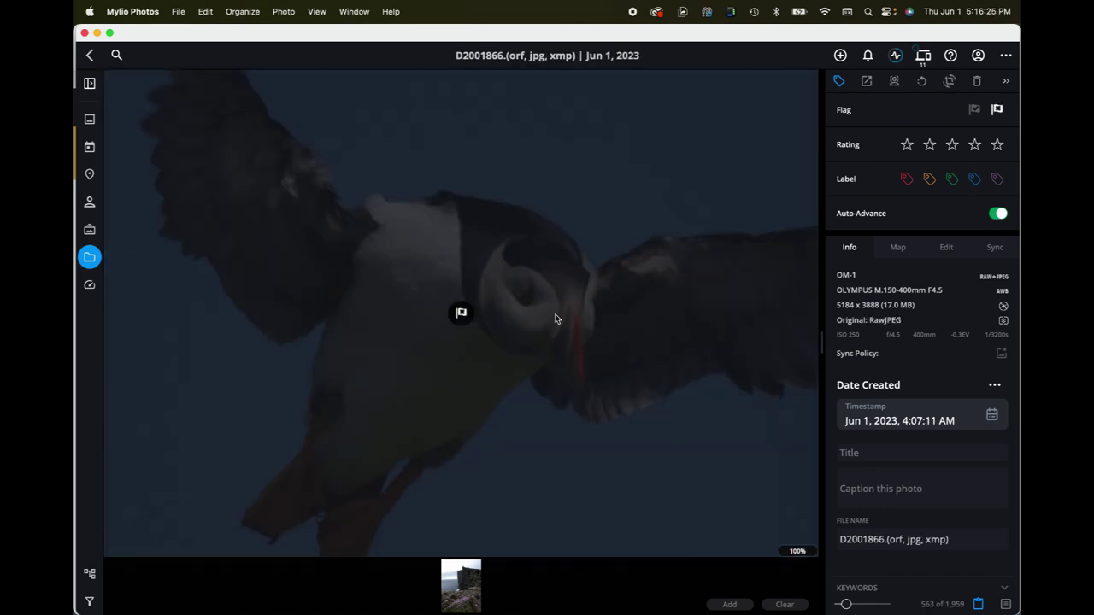
{"action": "key", "text": "Escape"}
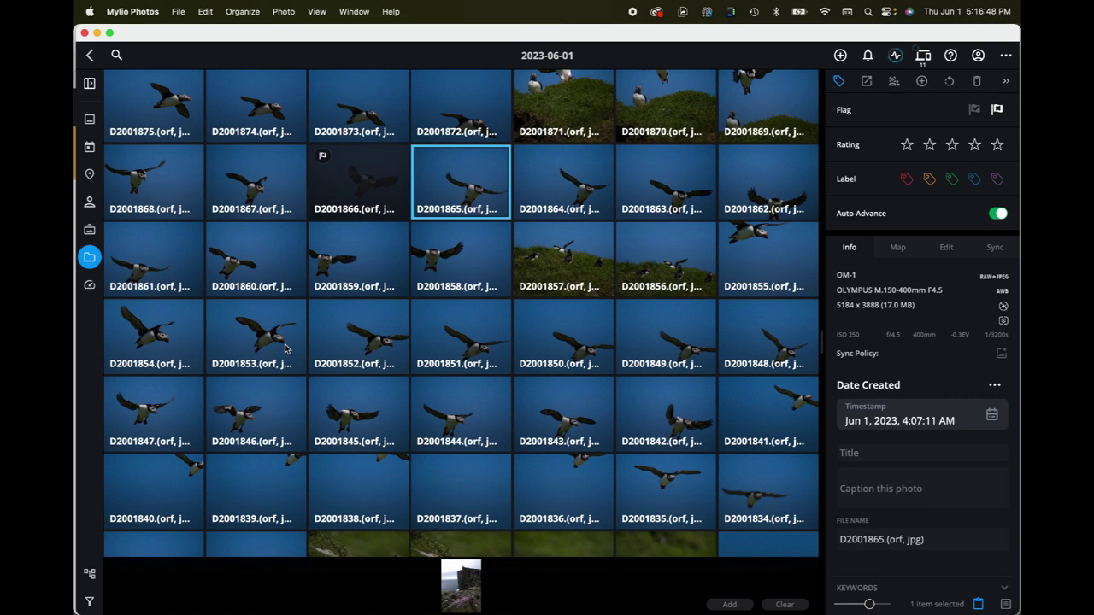
Step: Rate the sharp D2001853 three stars after a 100% check, and flag soft D2001854
{"action": "double_click", "coordinate": [284, 343]}
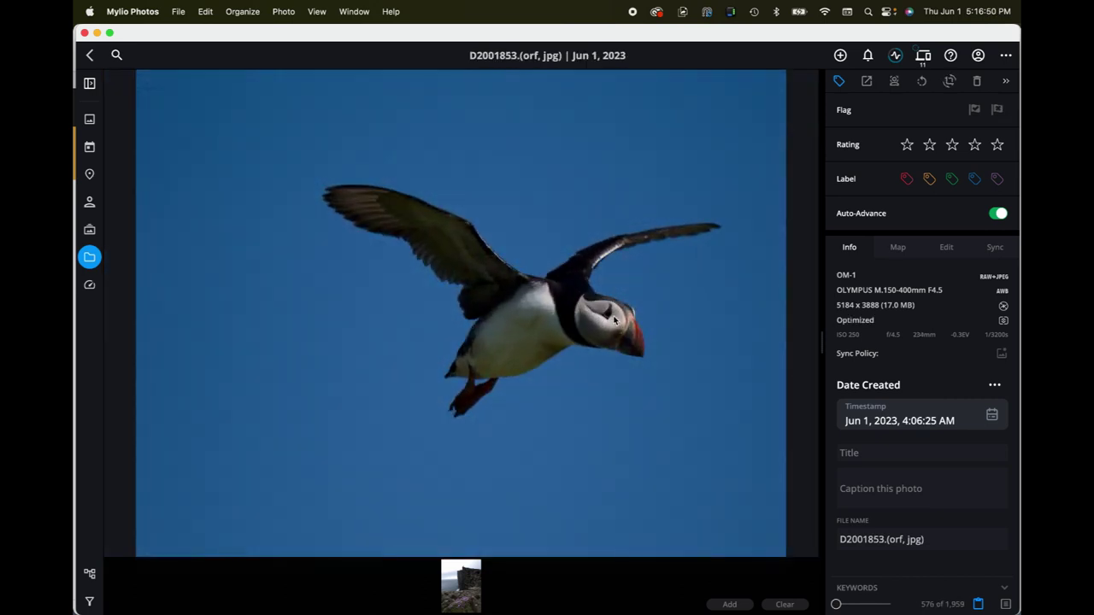
{"action": "left_click", "coordinate": [614, 321]}
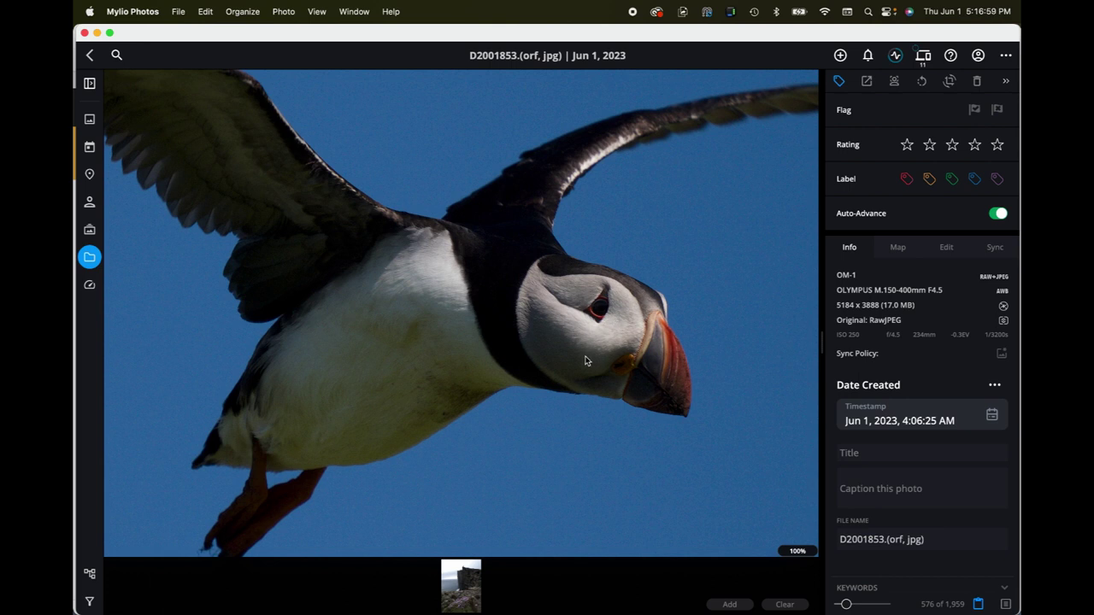
{"action": "key", "text": "3"}
{"action": "key", "text": "Escape"}
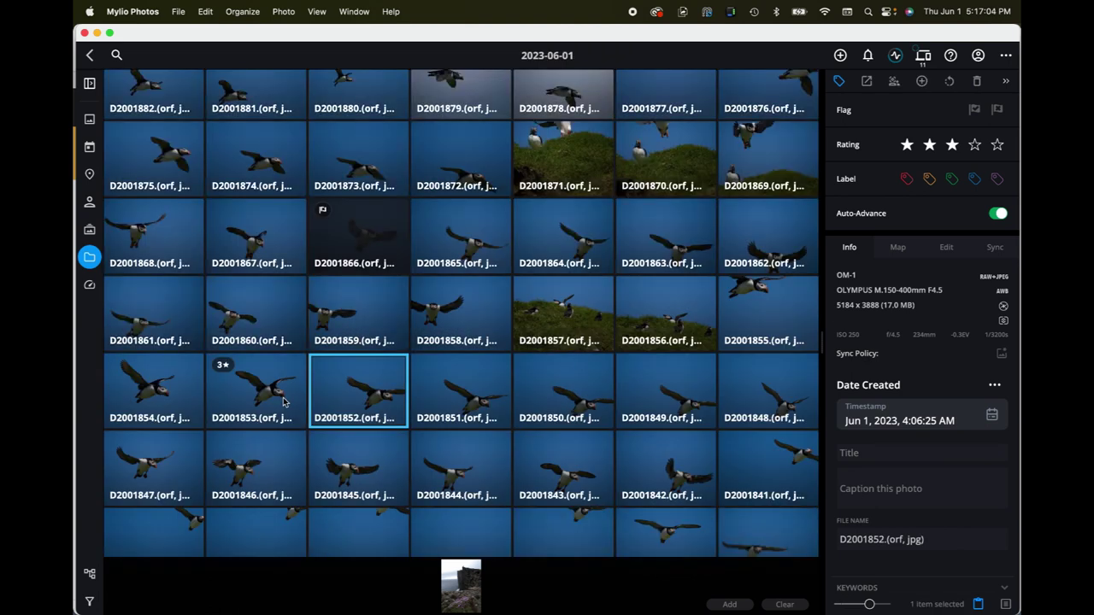
{"action": "double_click", "coordinate": [175, 400]}
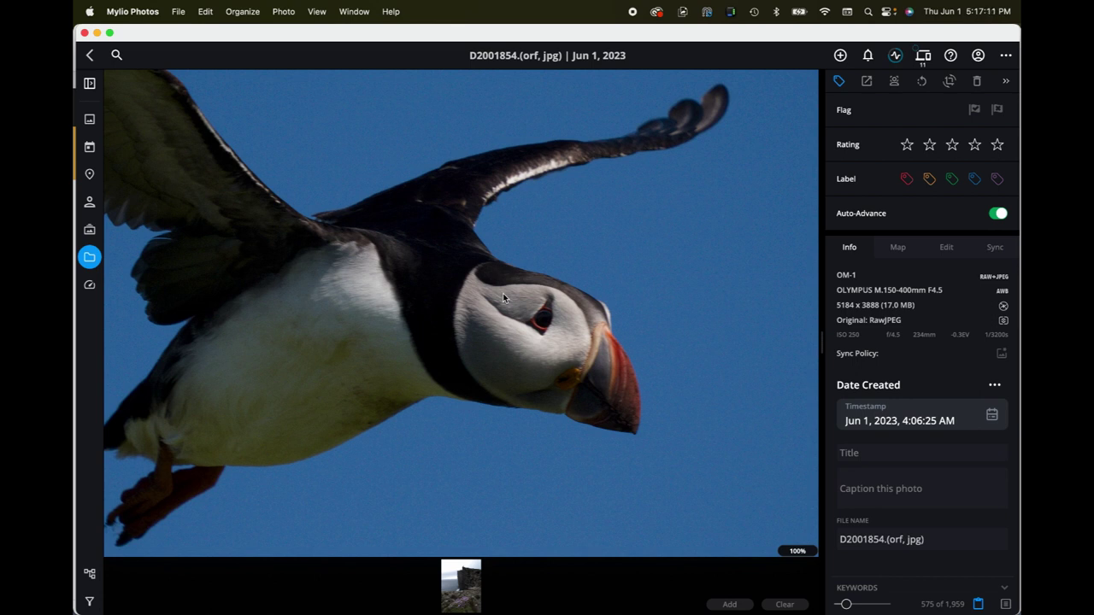
{"action": "key", "text": "x"}
{"action": "key", "text": "Escape"}
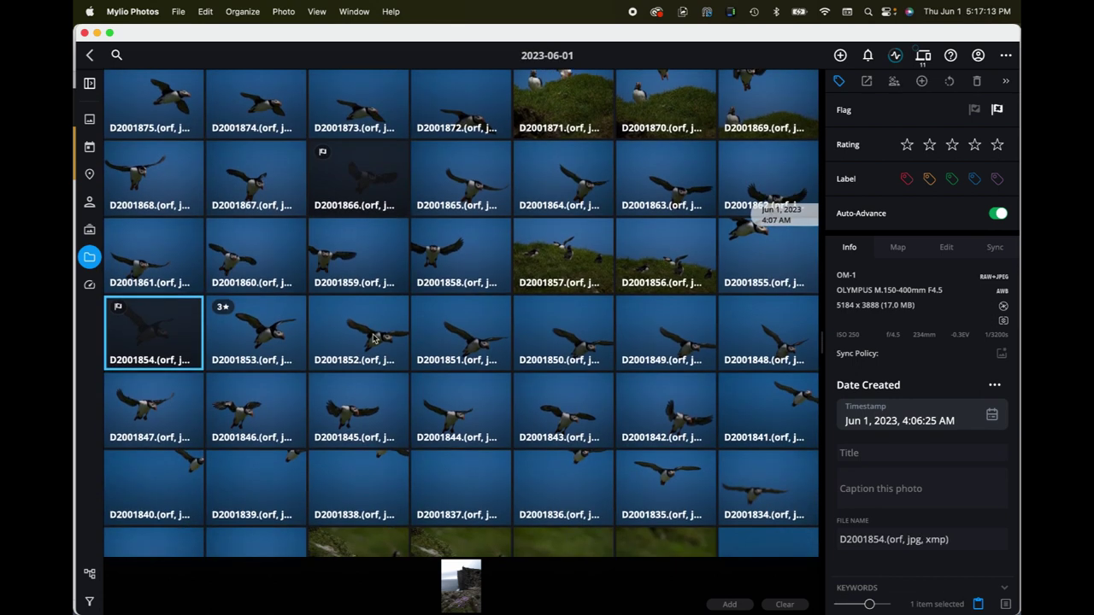
Step: Open D2001847 and toggle between 100% and fit to judge the puffin's neck sharpness
{"action": "double_click", "coordinate": [159, 422]}
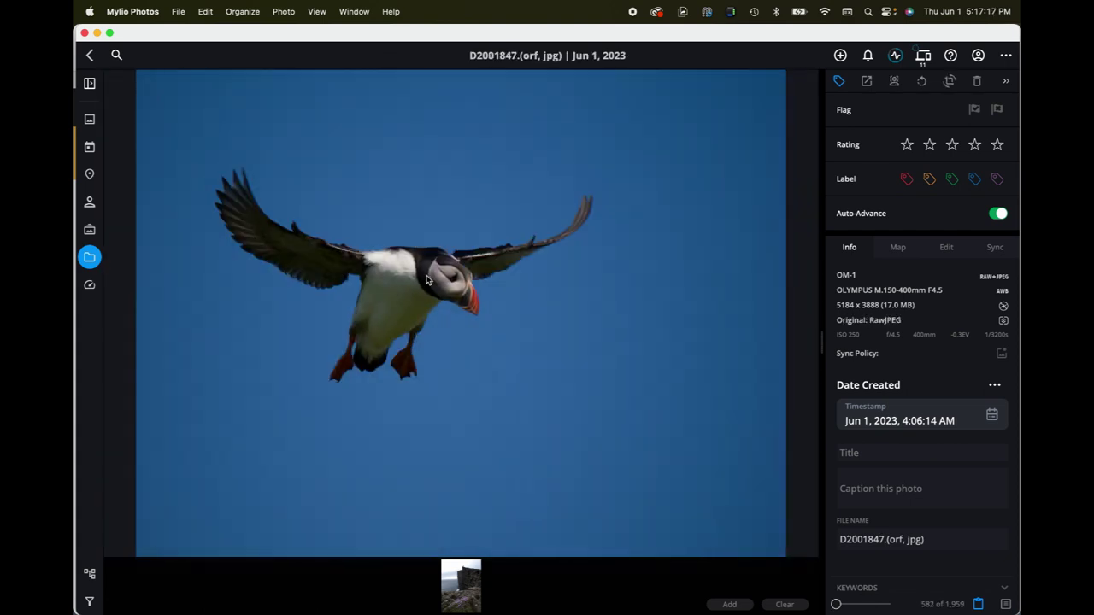
{"action": "left_click", "coordinate": [427, 279]}
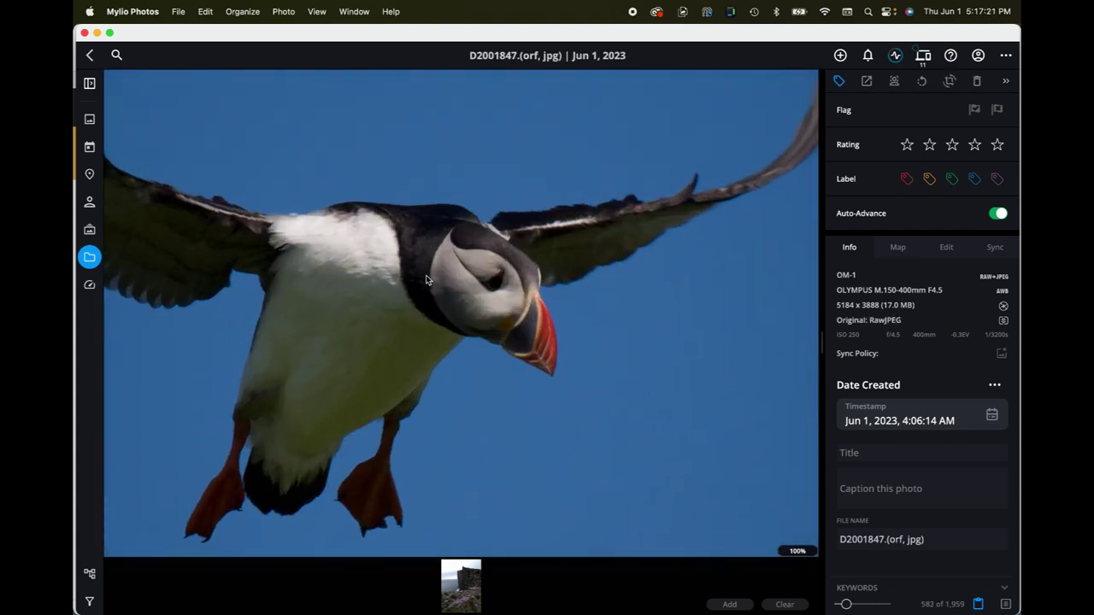
{"action": "left_click", "coordinate": [427, 279]}
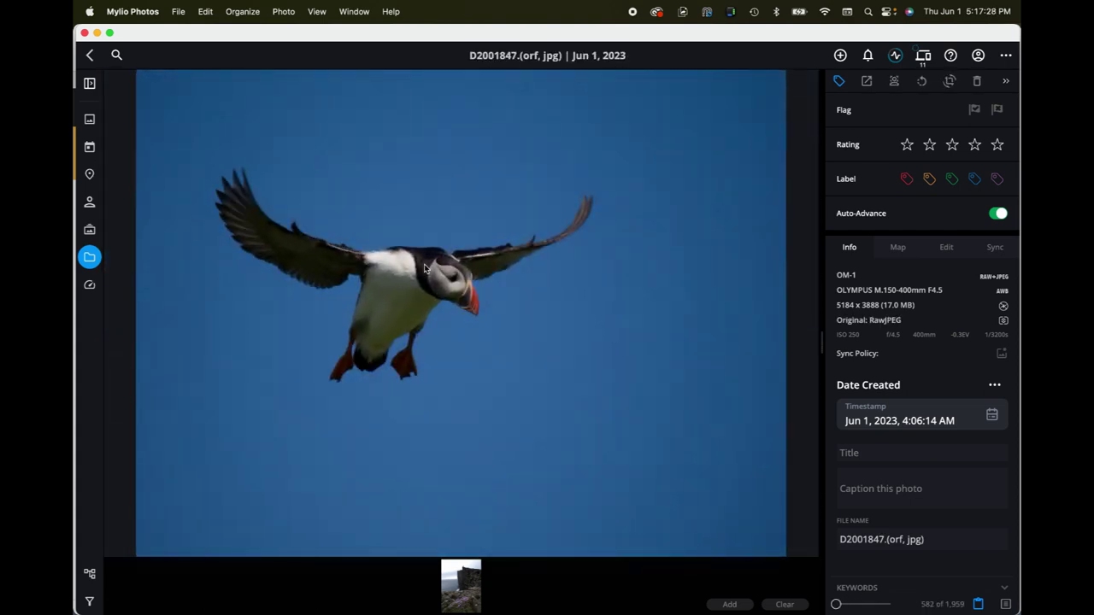
{"action": "left_click", "coordinate": [425, 269]}
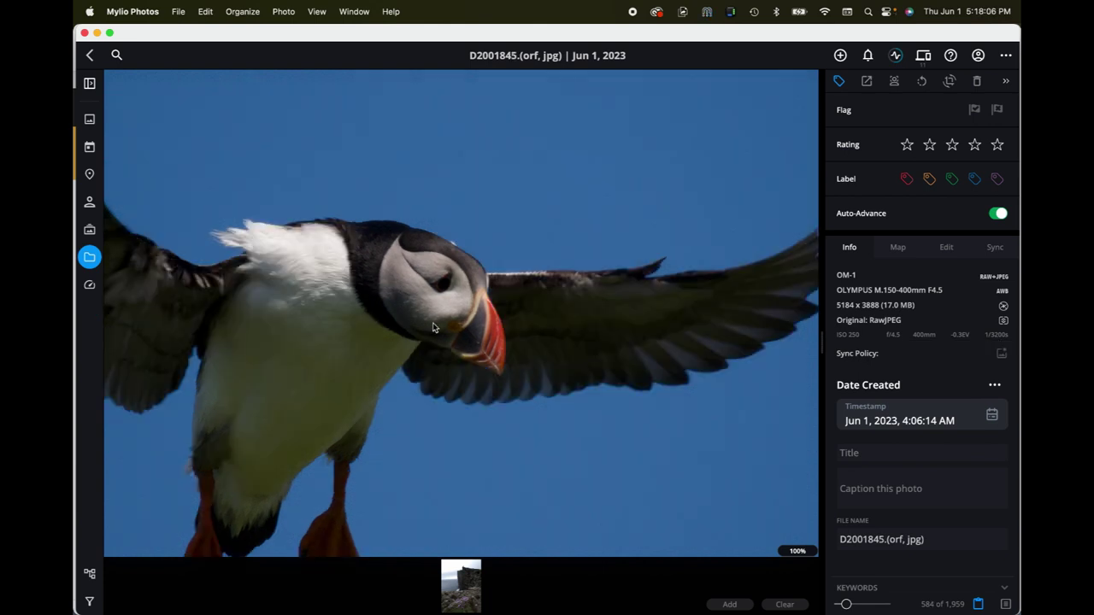
Step: Fit D2001845 in view, rate it three stars, and return to the scrolled grid
{"action": "left_click", "coordinate": [432, 322]}
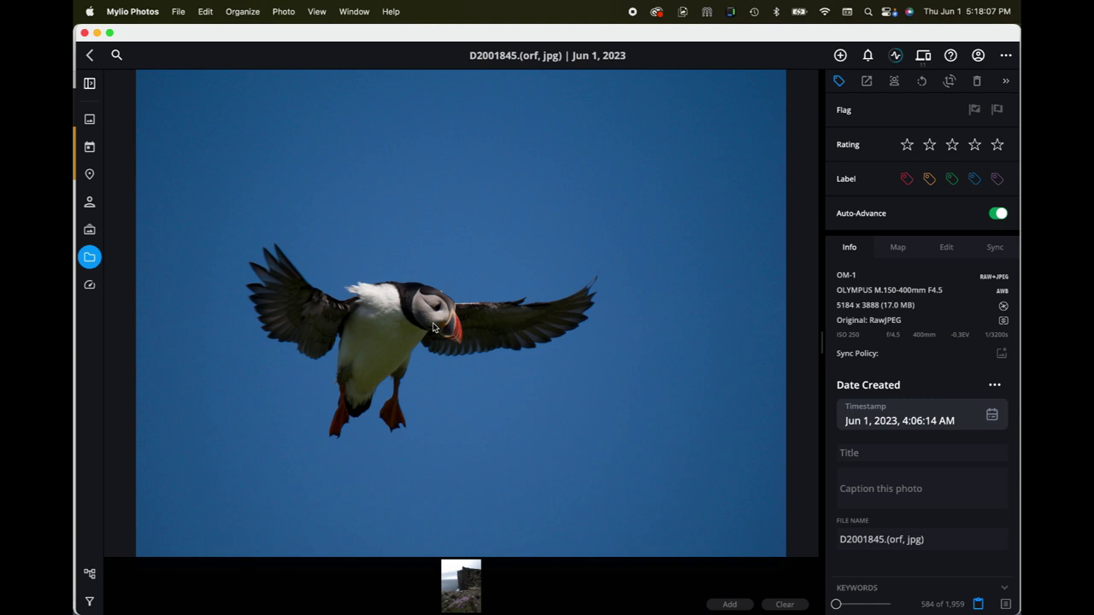
{"action": "key", "text": "3"}
{"action": "key", "text": "Escape"}
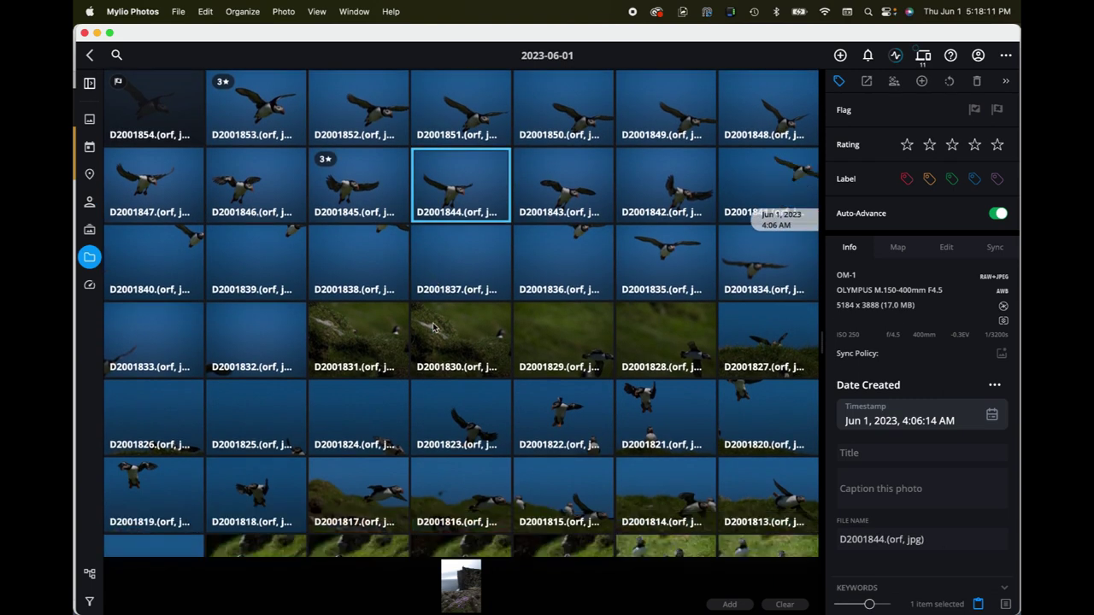
{"action": "scroll", "coordinate": [432, 327], "scroll_direction": "down", "scroll_amount": 10}
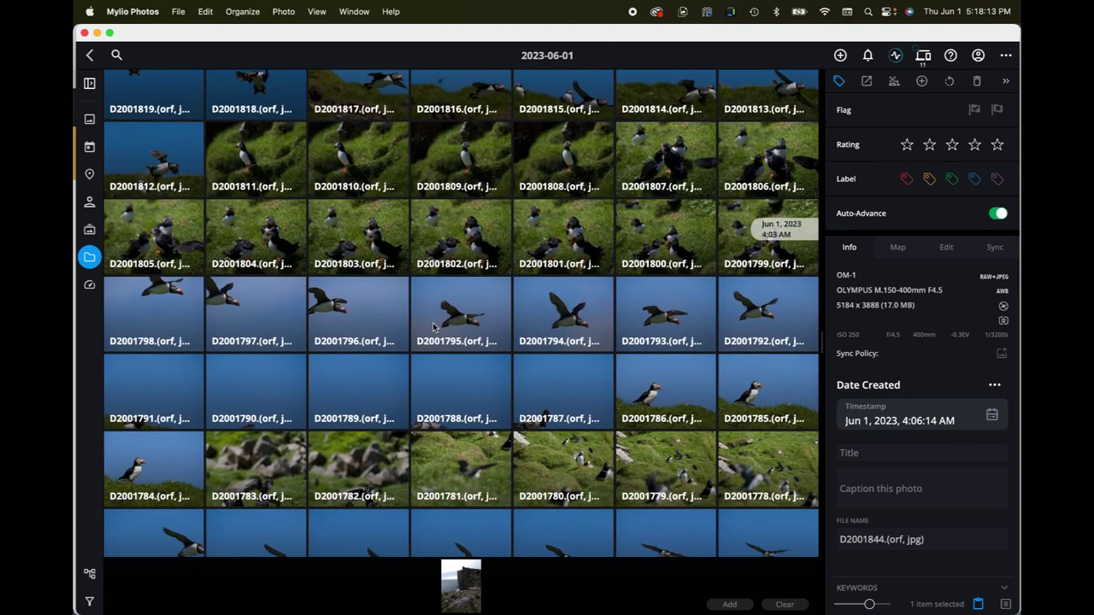
Step: Check D2001794 at 100% and rate the sharp frame three stars
{"action": "double_click", "coordinate": [557, 309]}
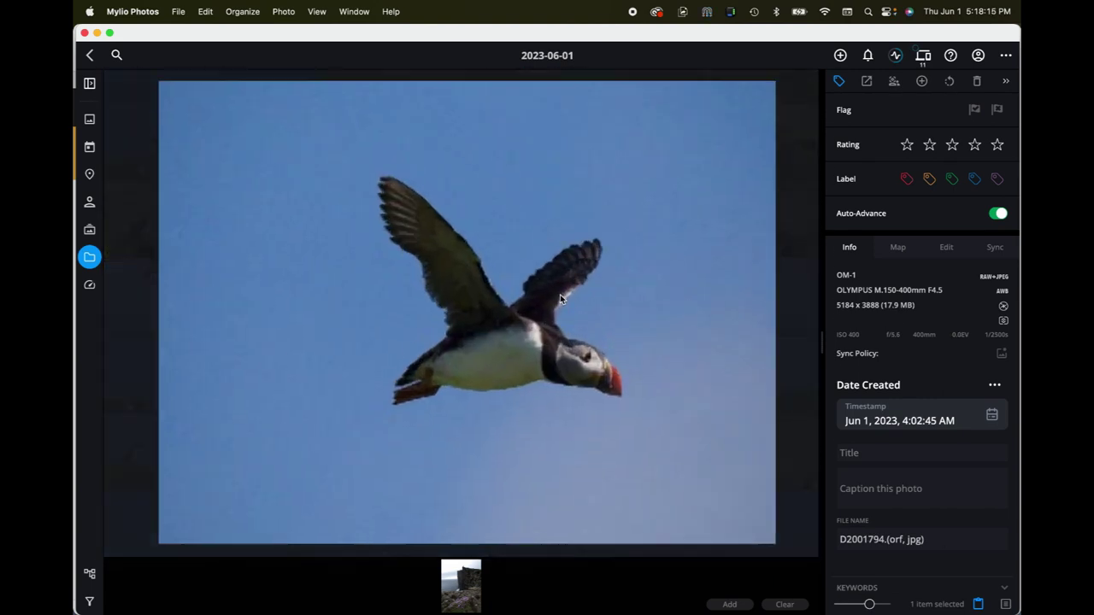
{"action": "left_click", "coordinate": [591, 377]}
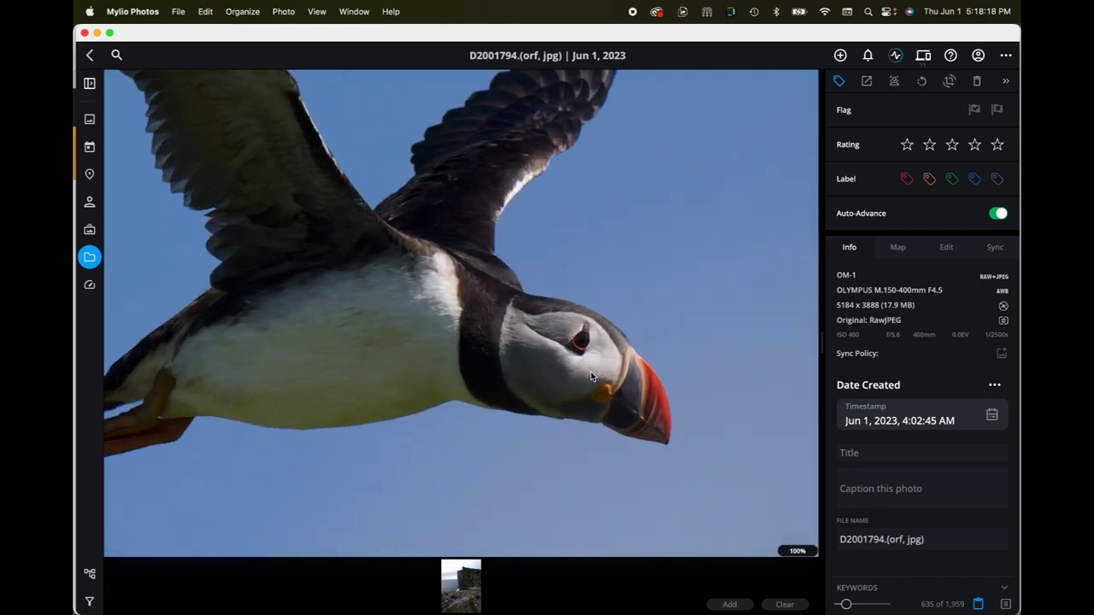
{"action": "left_click", "coordinate": [590, 377]}
{"action": "key", "text": "3"}
{"action": "key", "text": "Escape"}
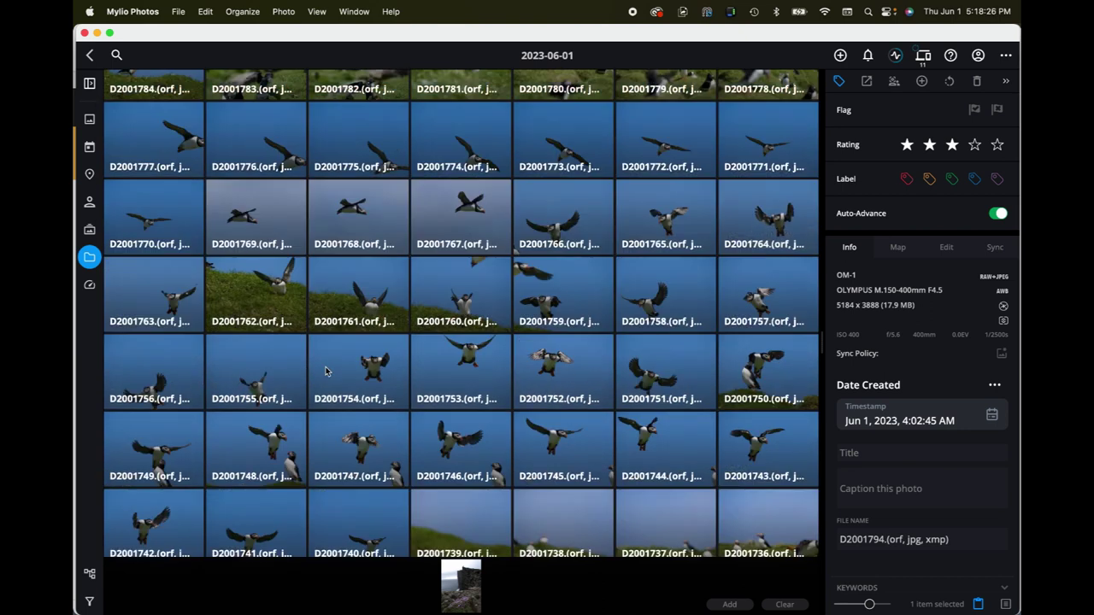
Step: Open D2001755, move to D2001756 and check its sharpness at 100%
{"action": "double_click", "coordinate": [155, 394]}
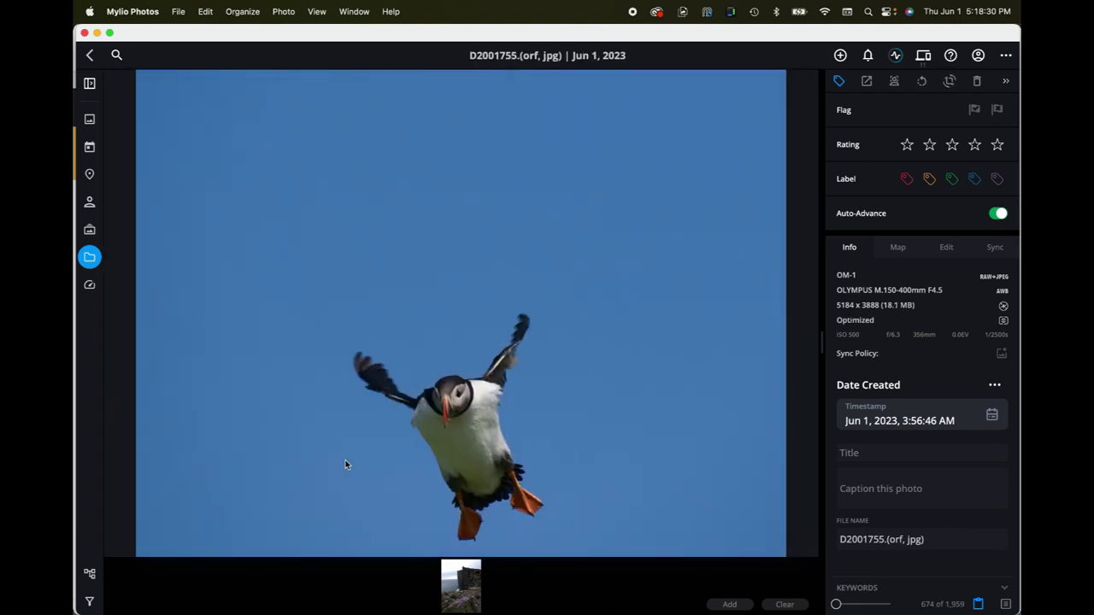
{"action": "key", "text": "Left"}
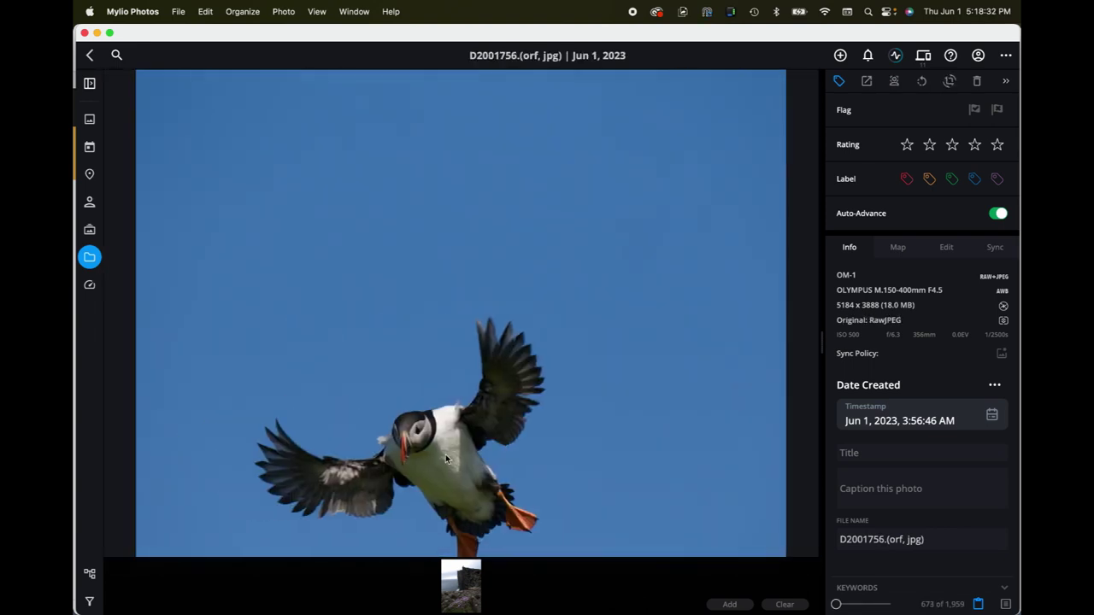
{"action": "left_click", "coordinate": [445, 458]}
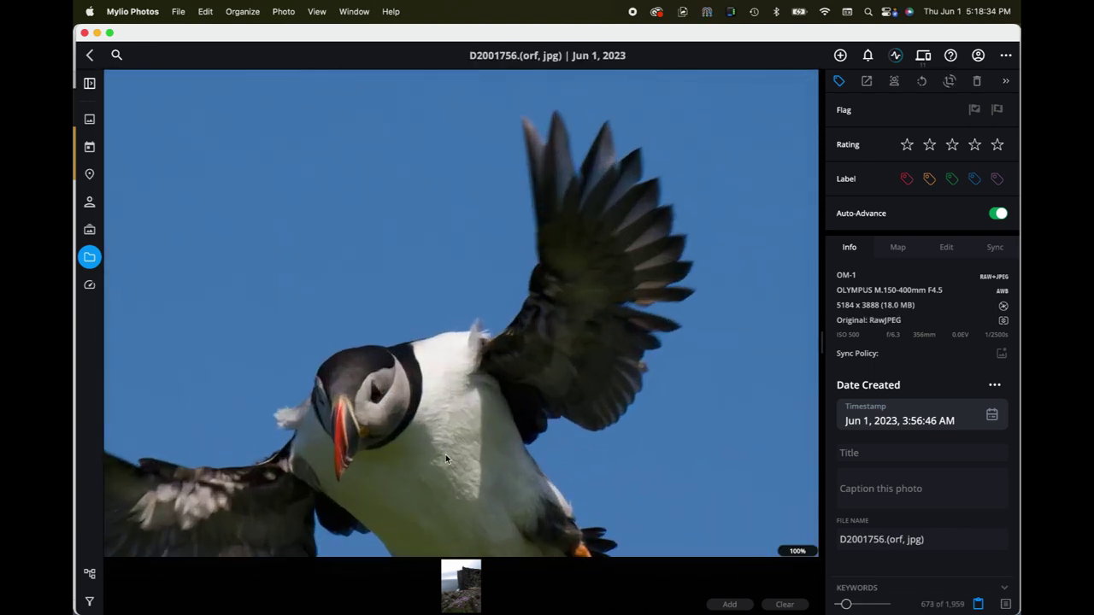
{"action": "key", "text": "Escape"}
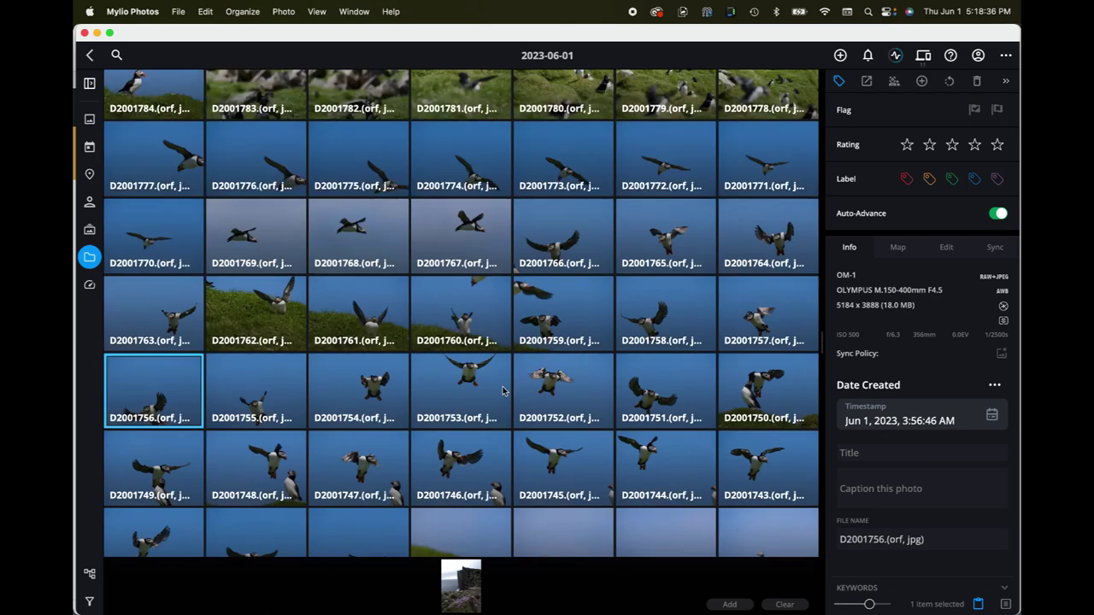
Step: Inspect D2001746 at 100% and flag it as a soft frame
{"action": "double_click", "coordinate": [473, 464]}
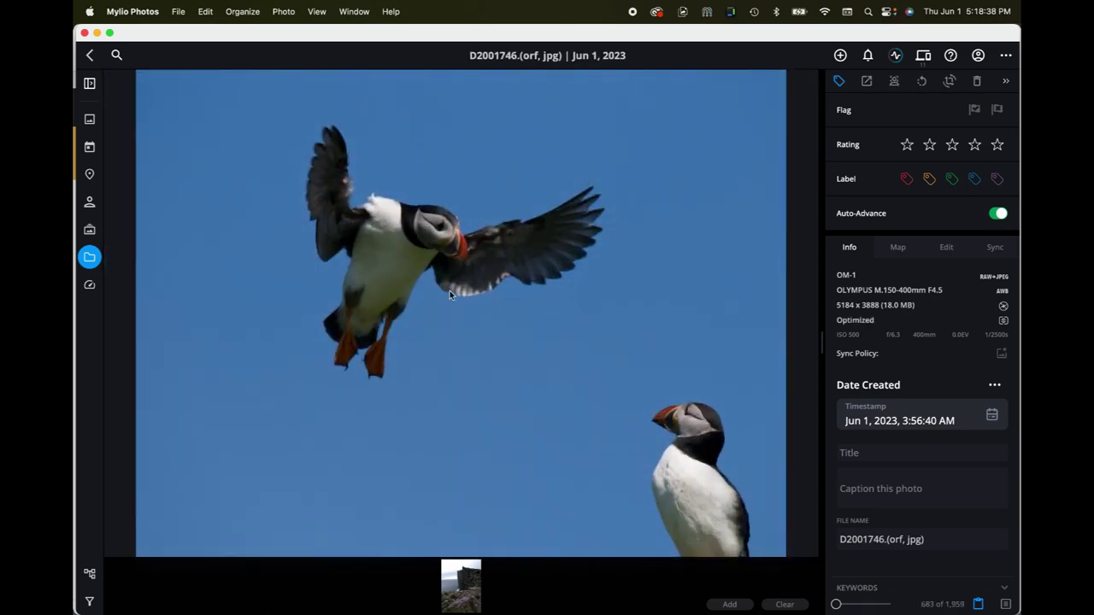
{"action": "left_click", "coordinate": [447, 249]}
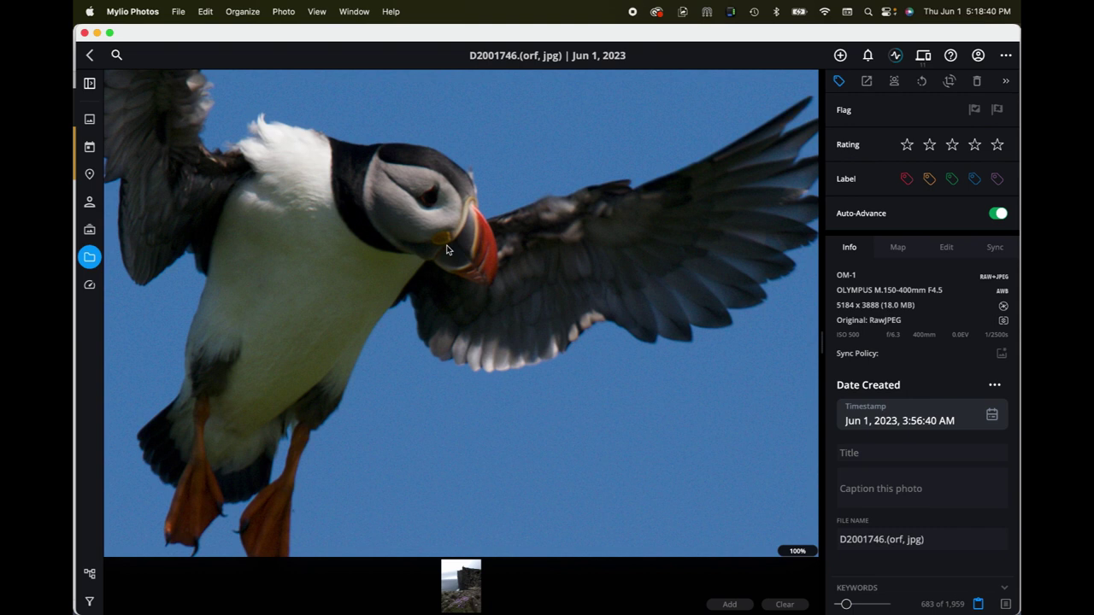
{"action": "key", "text": "p"}
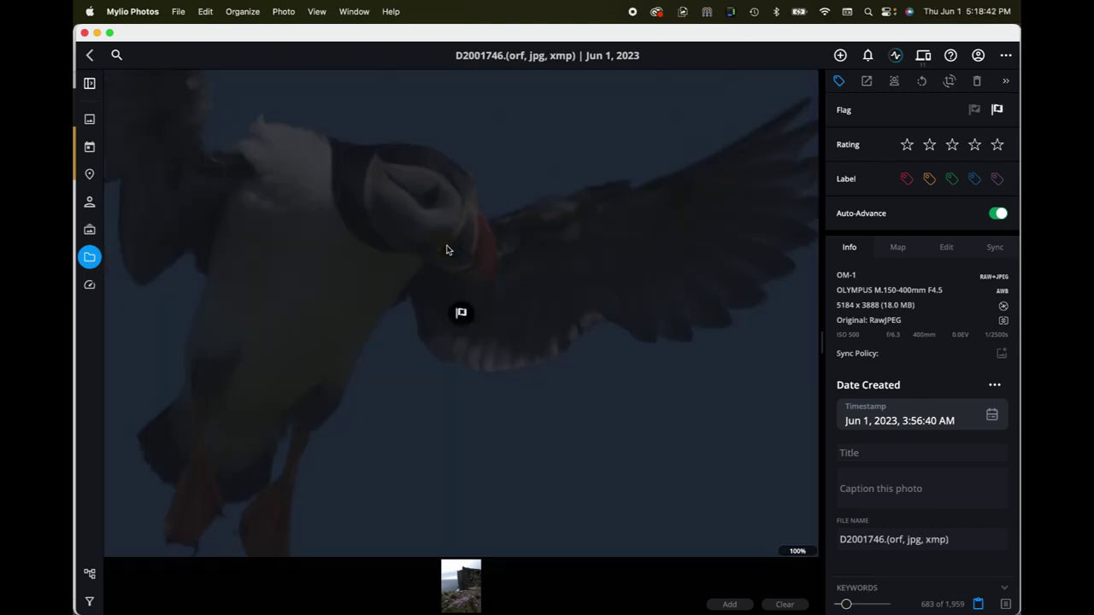
{"action": "key", "text": "Escape"}
Step: Check D2001703 at 100% for sharpness and move on without marking it
{"action": "scroll", "coordinate": [446, 249], "scroll_direction": "down", "scroll_amount": 10}
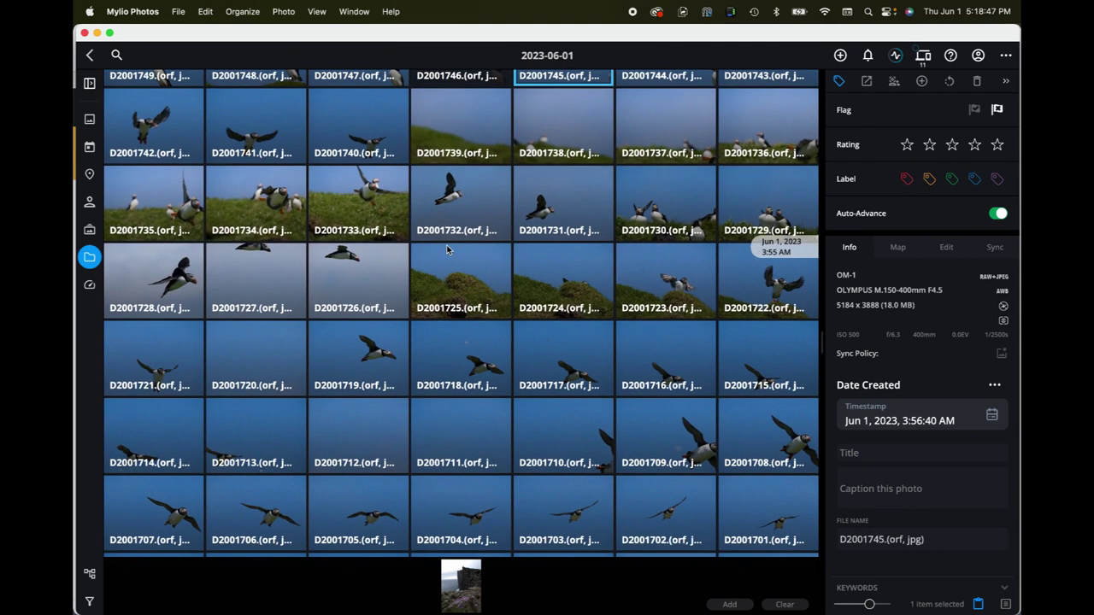
{"action": "scroll", "coordinate": [446, 248], "scroll_direction": "down", "scroll_amount": 3}
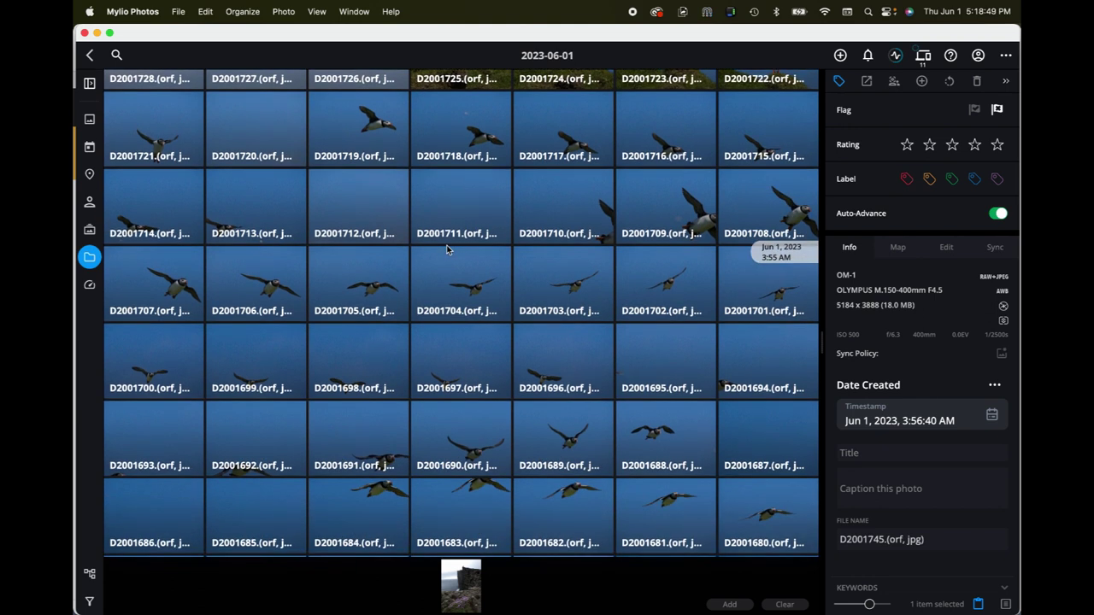
{"action": "scroll", "coordinate": [446, 250], "scroll_direction": "down", "scroll_amount": 2}
{"action": "double_click", "coordinate": [585, 190]}
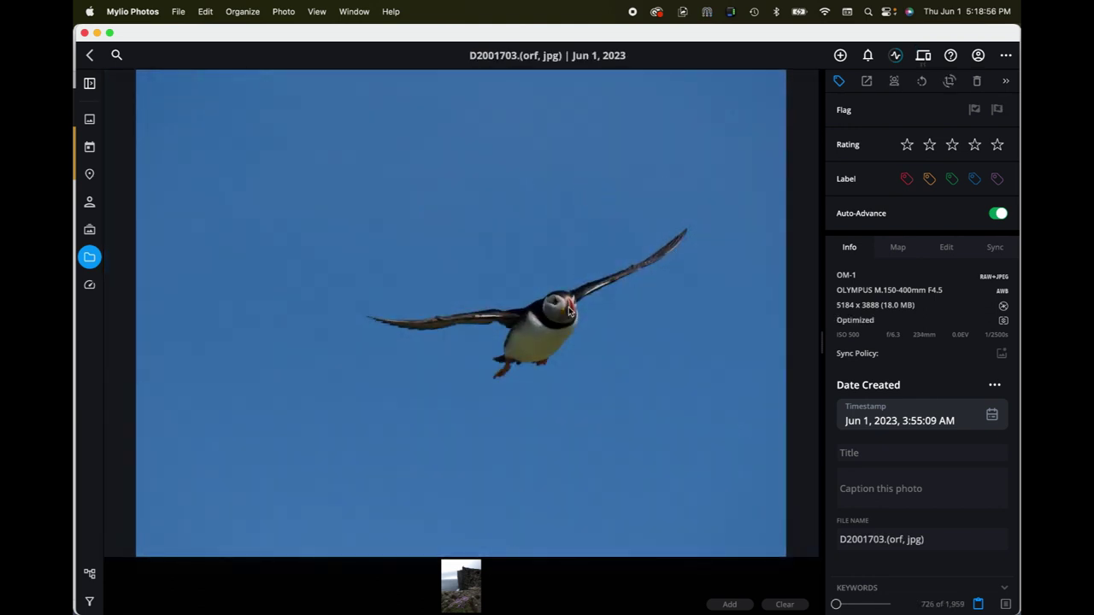
{"action": "left_click", "coordinate": [570, 312]}
{"action": "left_click", "coordinate": [567, 313]}
{"action": "double_click", "coordinate": [566, 313]}
{"action": "key", "text": "Right"}
{"action": "scroll", "coordinate": [566, 312], "scroll_direction": "down", "scroll_amount": 10}
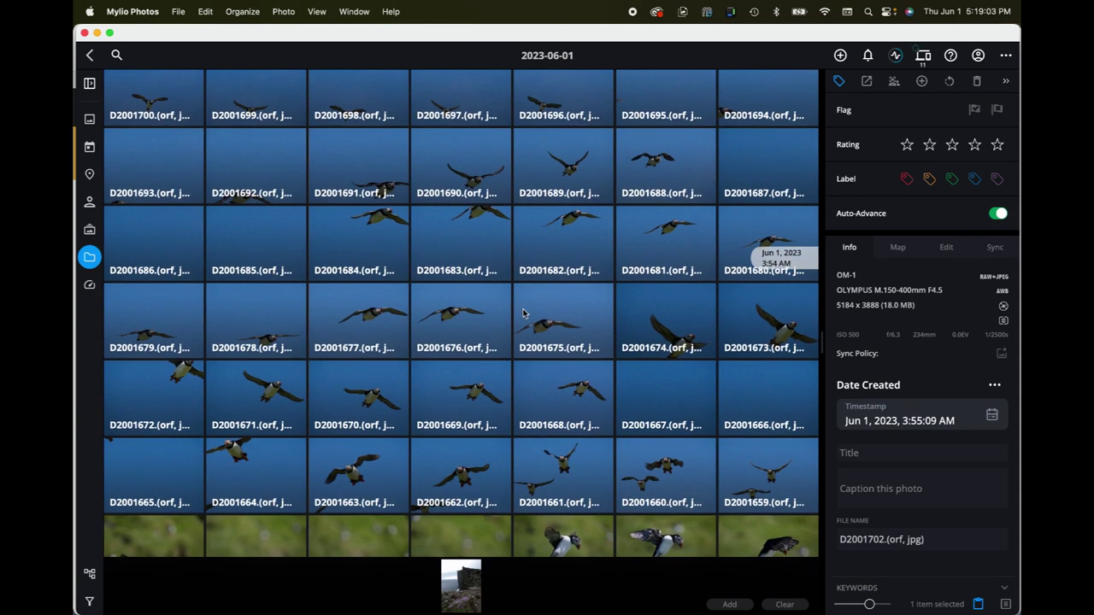
Step: Flag soft frames D2001676, D2001663 and D2001662, then return to the grid
{"action": "double_click", "coordinate": [459, 310]}
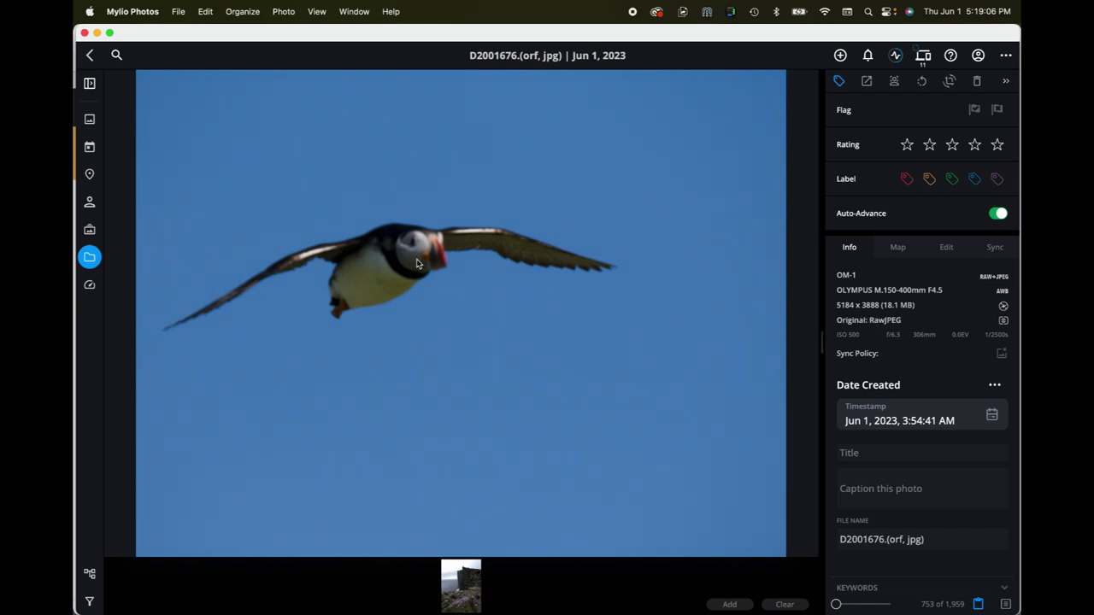
{"action": "key", "text": "grave"}
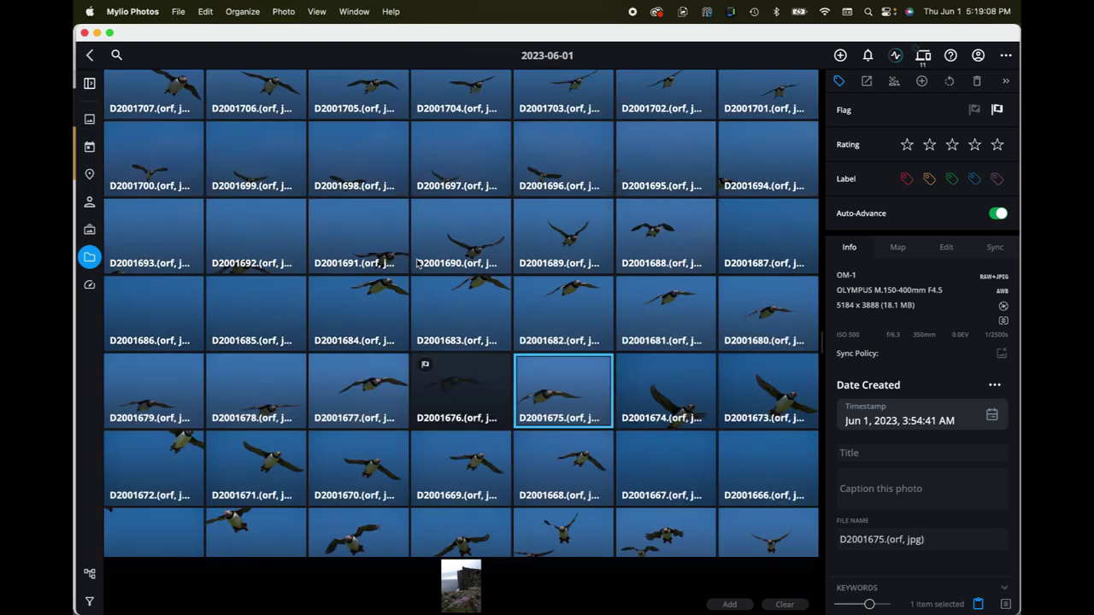
{"action": "scroll", "coordinate": [418, 263], "scroll_direction": "down", "scroll_amount": 4}
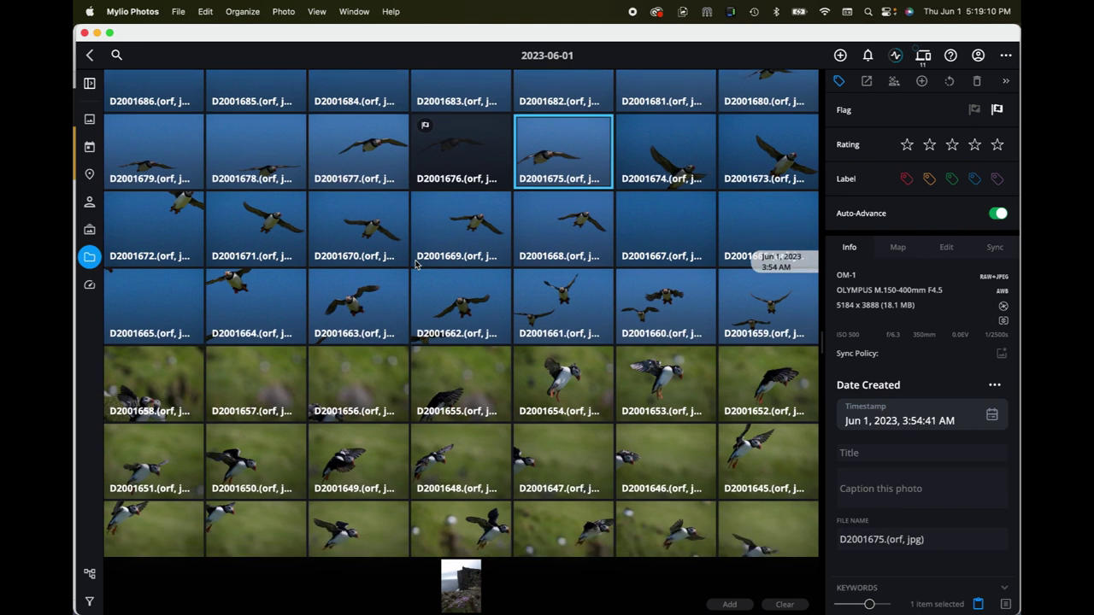
{"action": "double_click", "coordinate": [344, 290]}
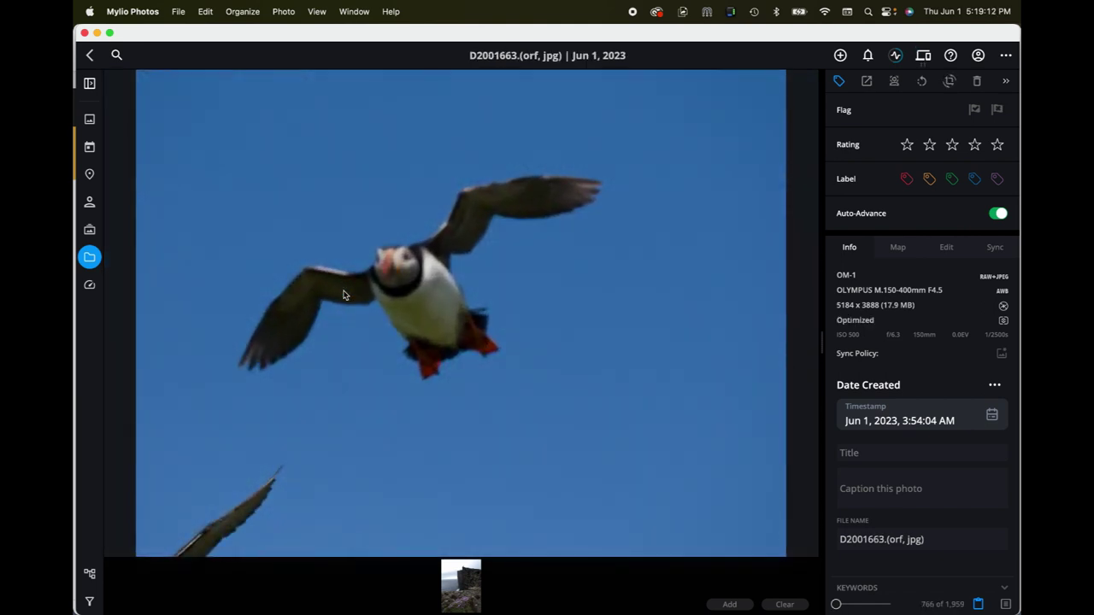
{"action": "key", "text": "grave"}
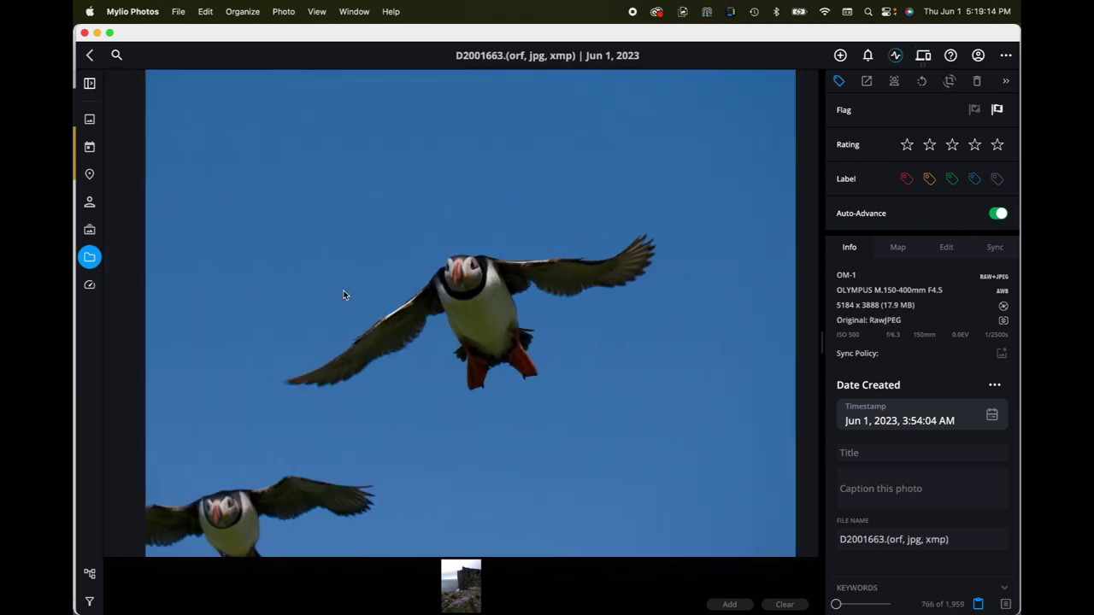
{"action": "left_click", "coordinate": [469, 289]}
{"action": "key", "text": "grave"}
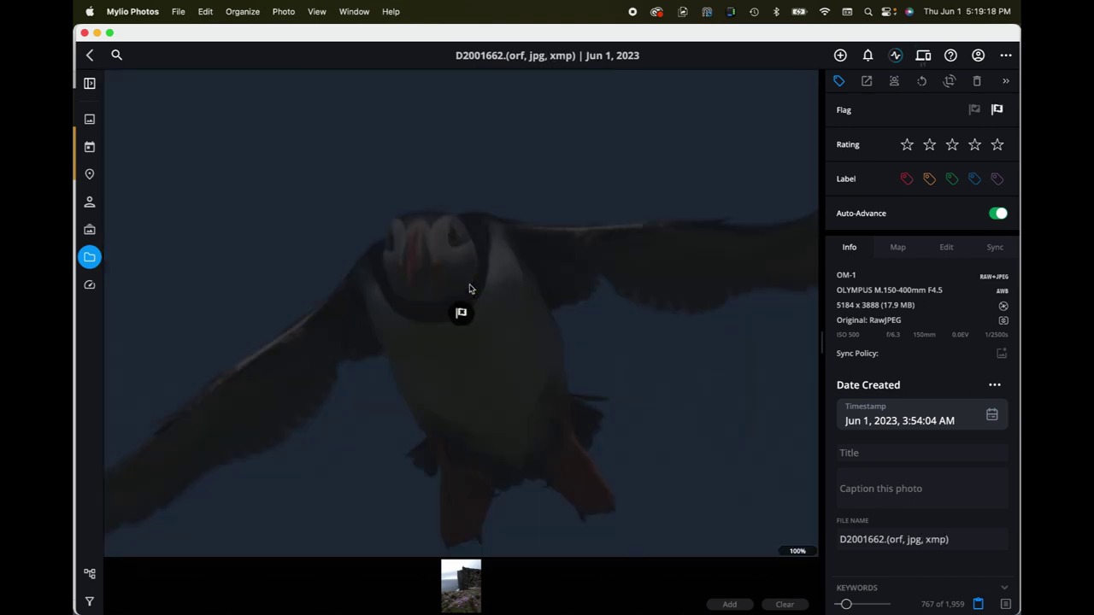
{"action": "left_click", "coordinate": [464, 245]}
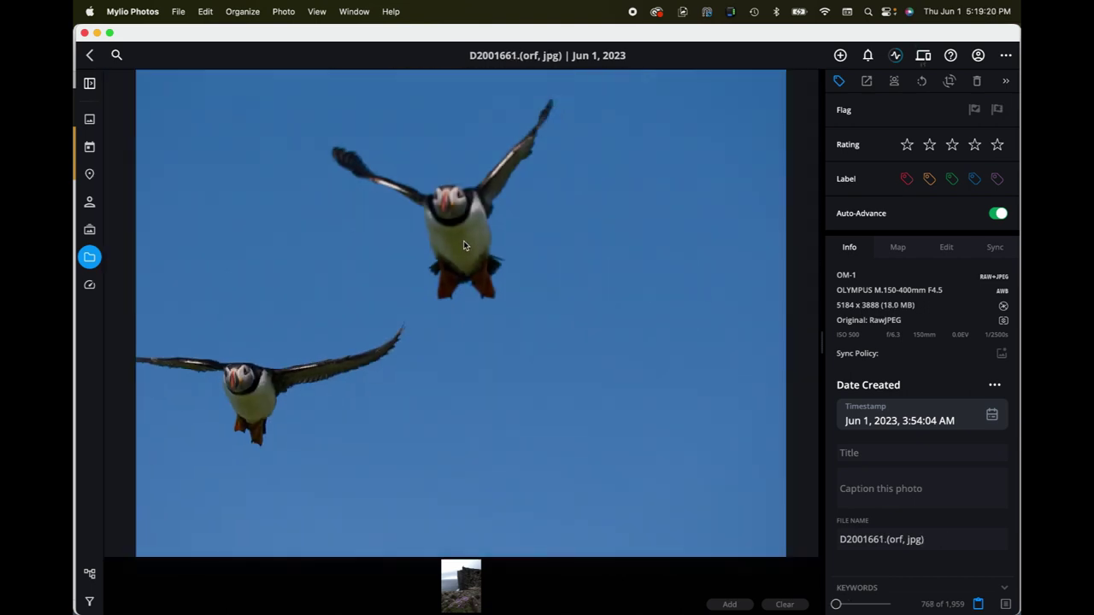
{"action": "key", "text": "Escape"}
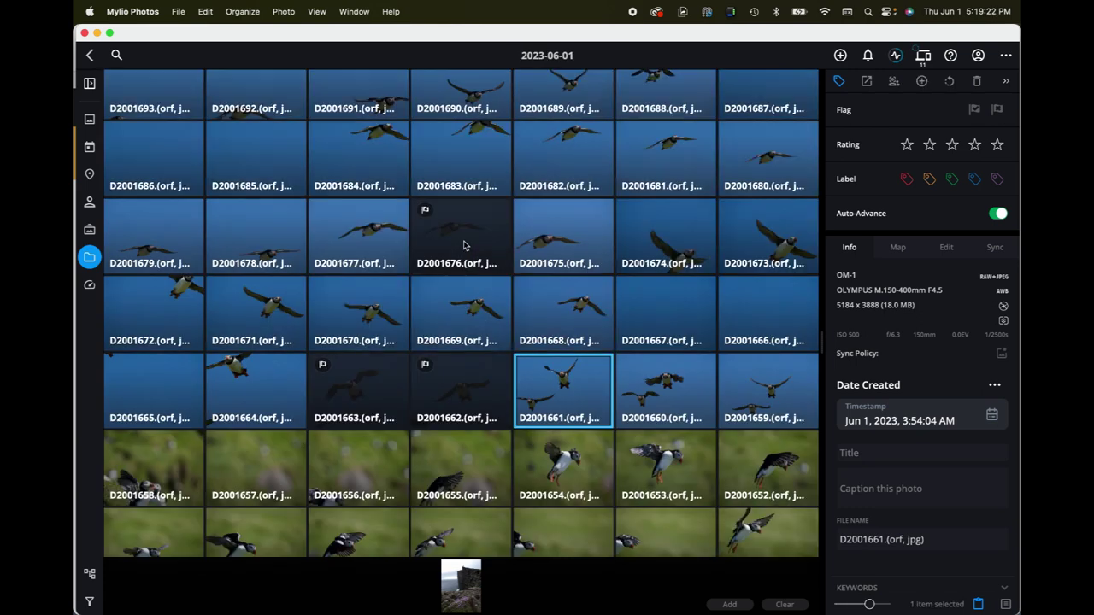
Step: Inspect the lower puffin in D2001660 at 100%, leaving it unmarked
{"action": "double_click", "coordinate": [645, 391]}
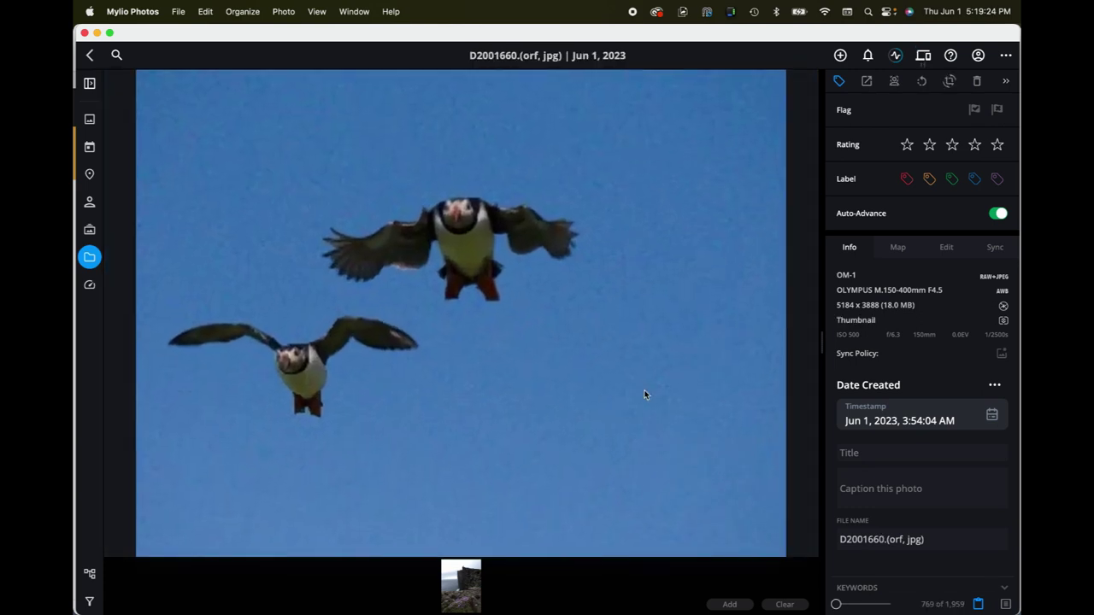
{"action": "left_click", "coordinate": [288, 368]}
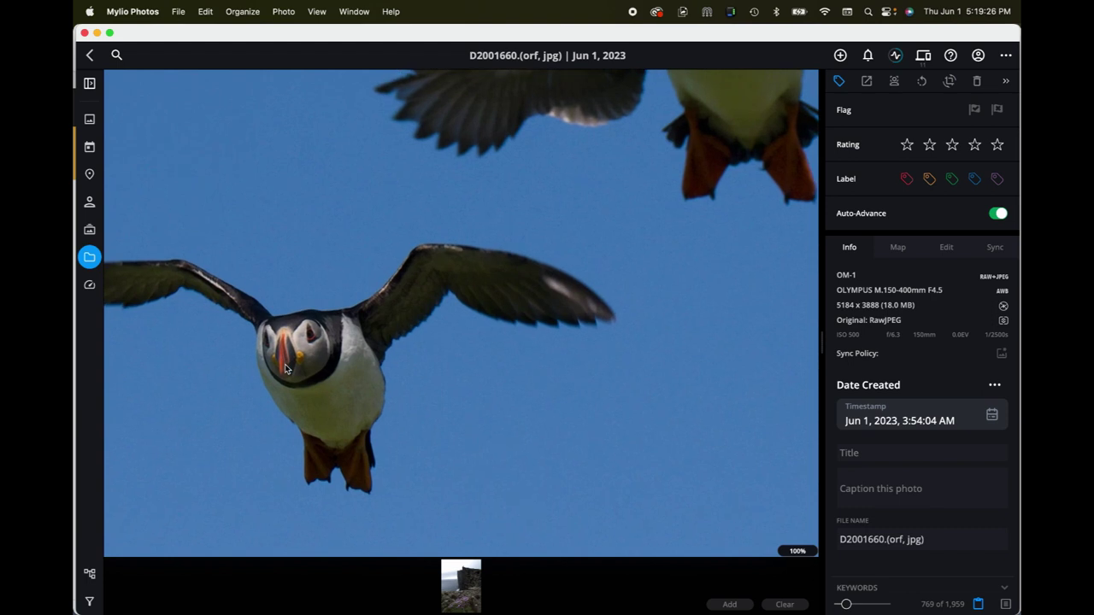
{"action": "left_click", "coordinate": [287, 368]}
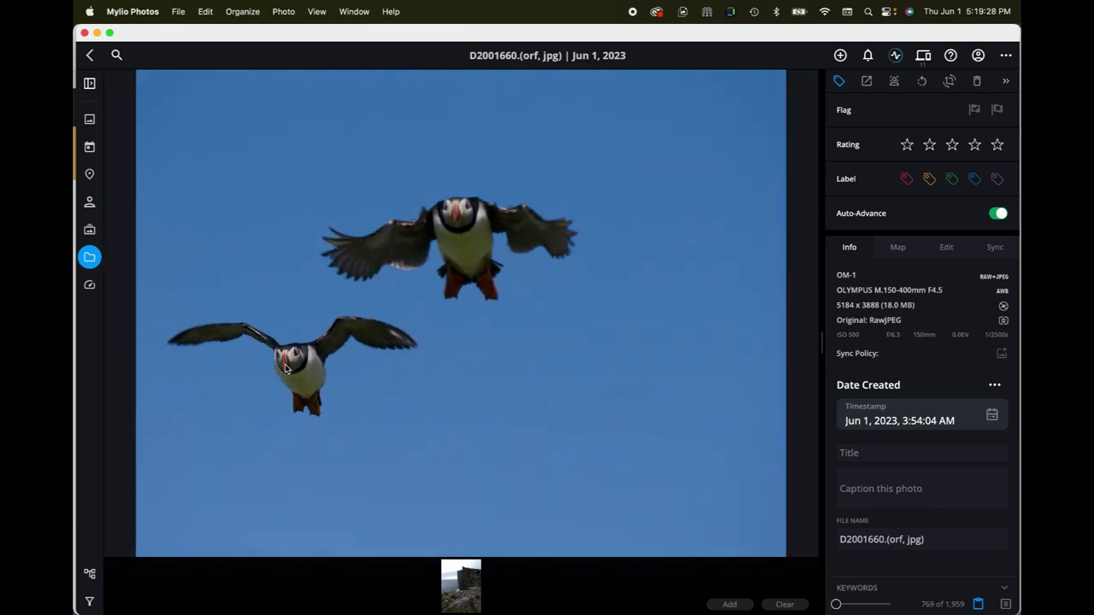
{"action": "key", "text": "Escape"}
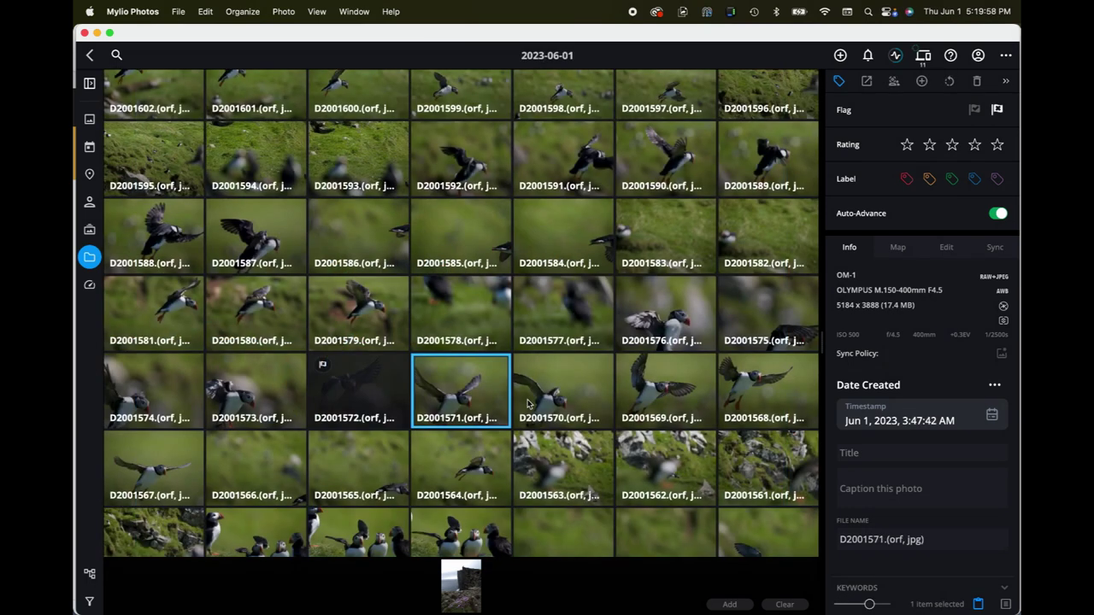
Step: Flag soft frames D2001568 and D2001567, then step to D2001493 and return to the grid
{"action": "left_click", "coordinate": [649, 397]}
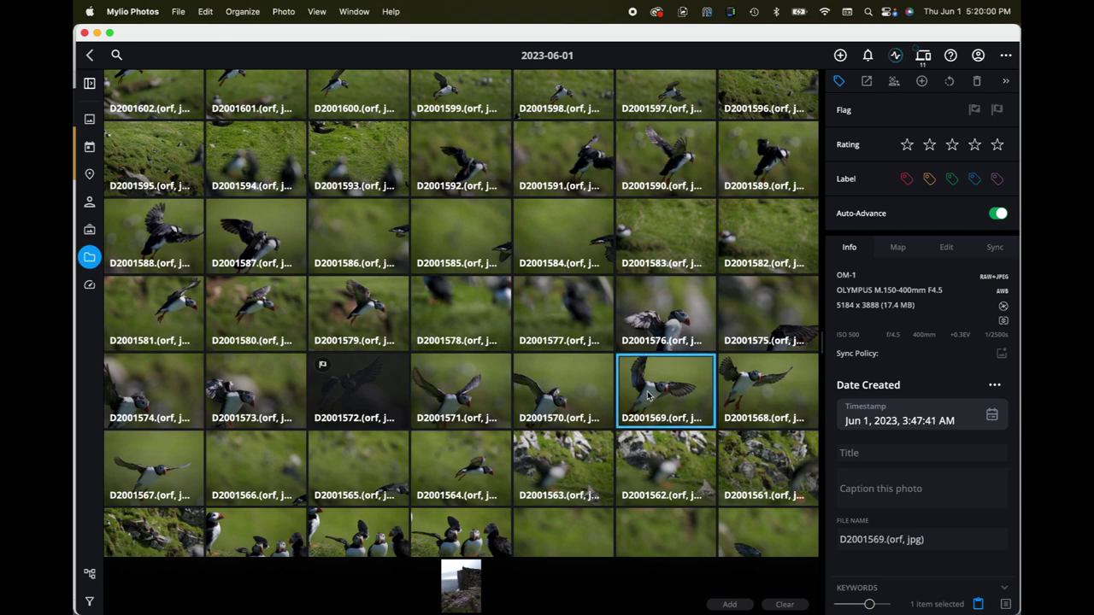
{"action": "double_click", "coordinate": [649, 397]}
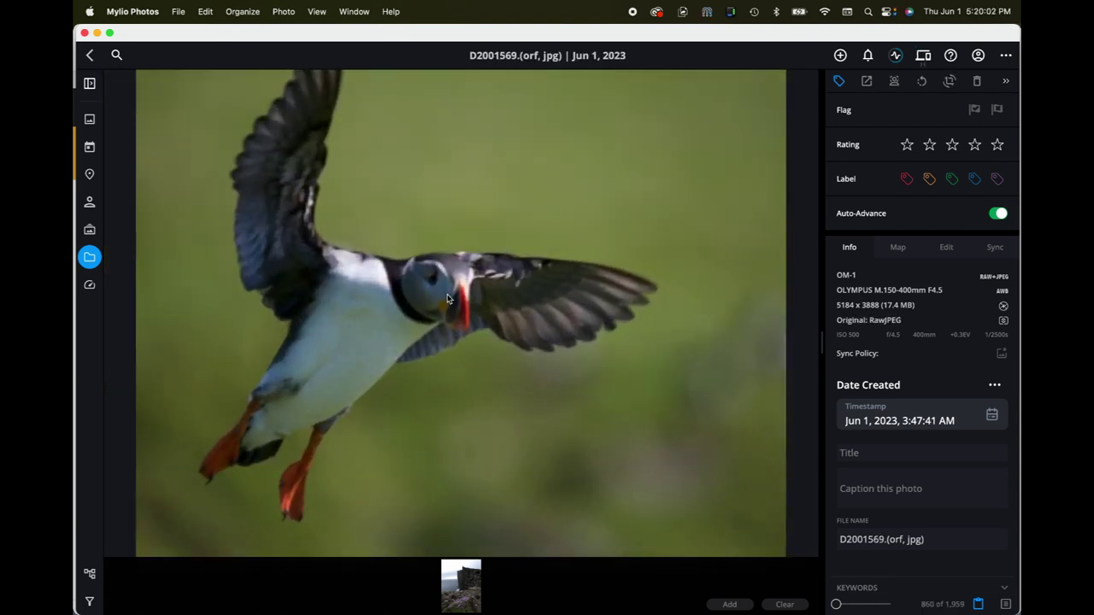
{"action": "key", "text": "Right"}
{"action": "key", "text": "p"}
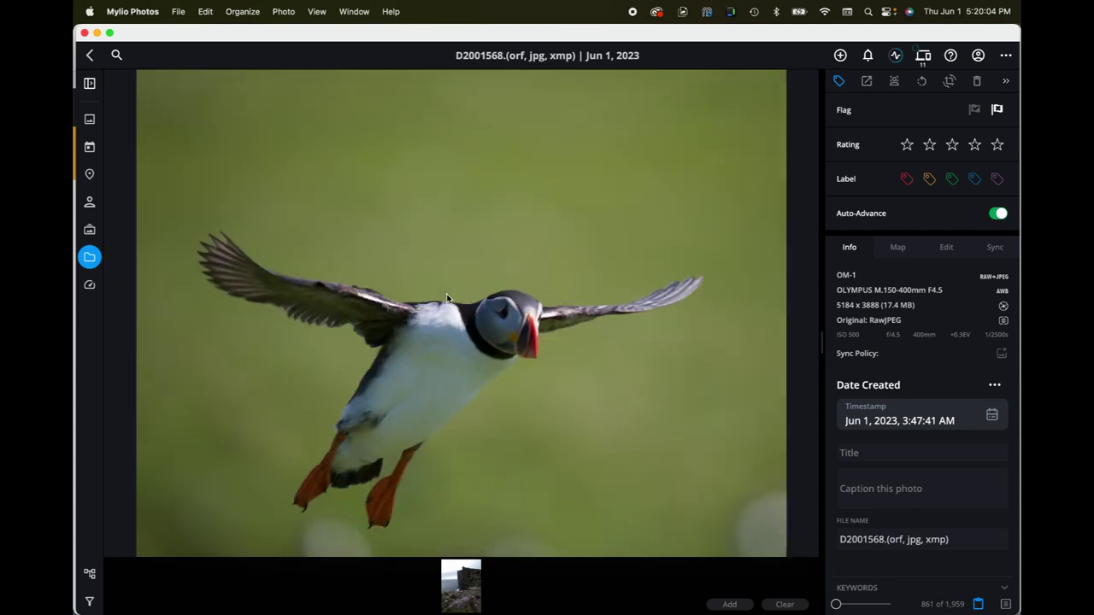
{"action": "left_click", "coordinate": [496, 316]}
{"action": "key", "text": "p"}
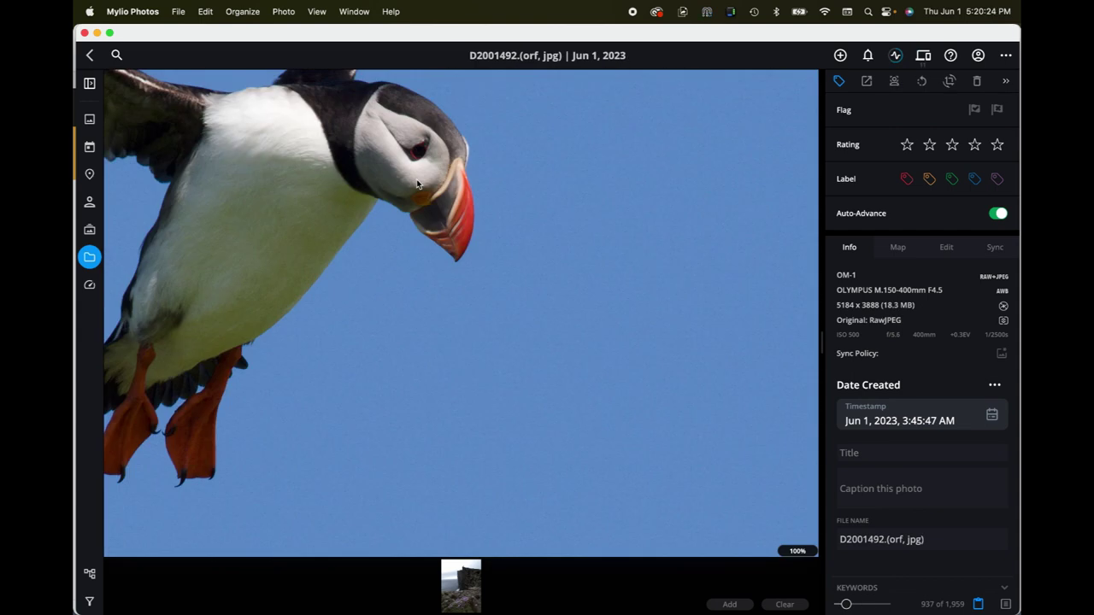
{"action": "key", "text": "Left"}
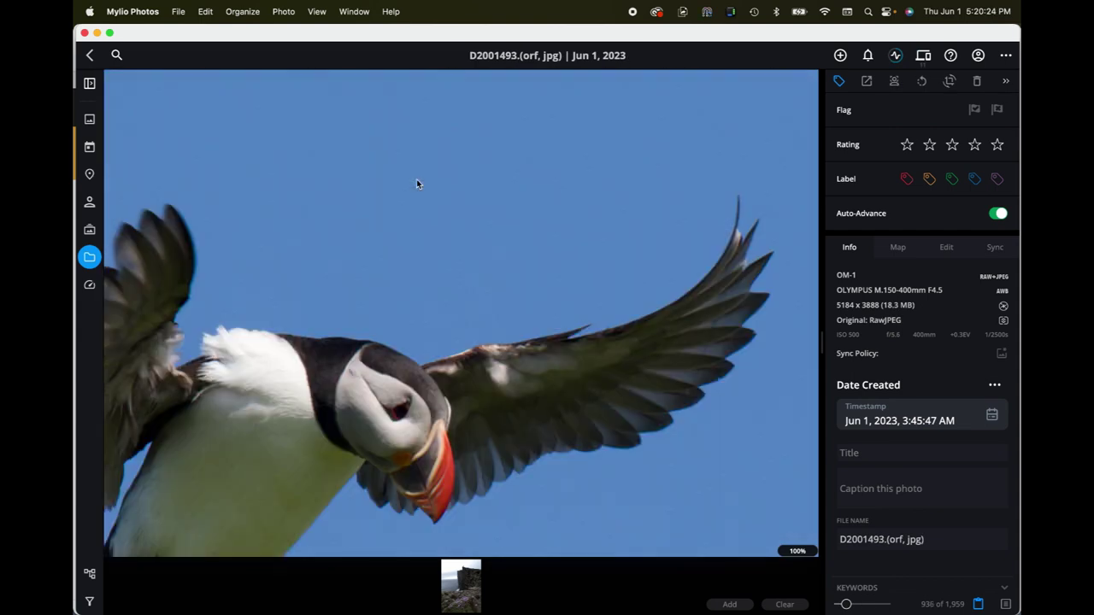
{"action": "left_click", "coordinate": [409, 368]}
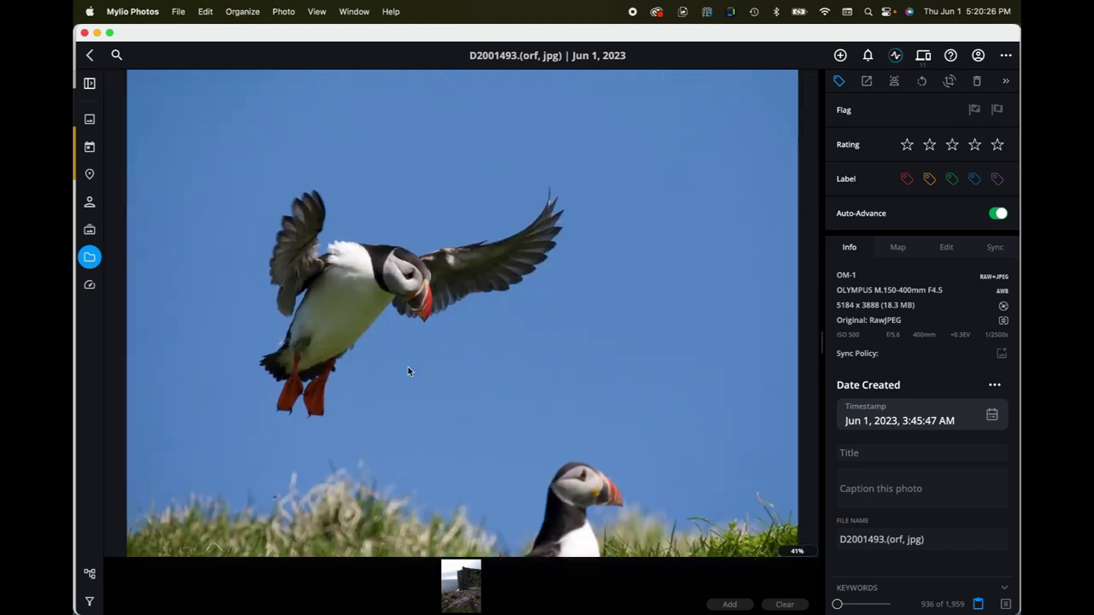
{"action": "key", "text": "Escape"}
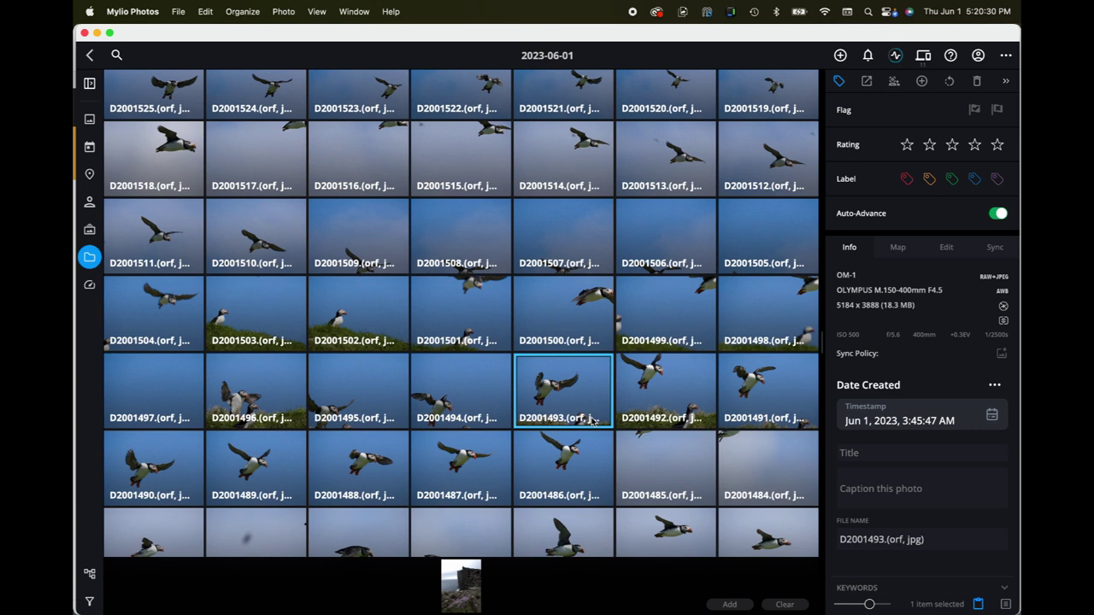
{"action": "scroll", "coordinate": [593, 419], "scroll_direction": "down", "scroll_amount": 2}
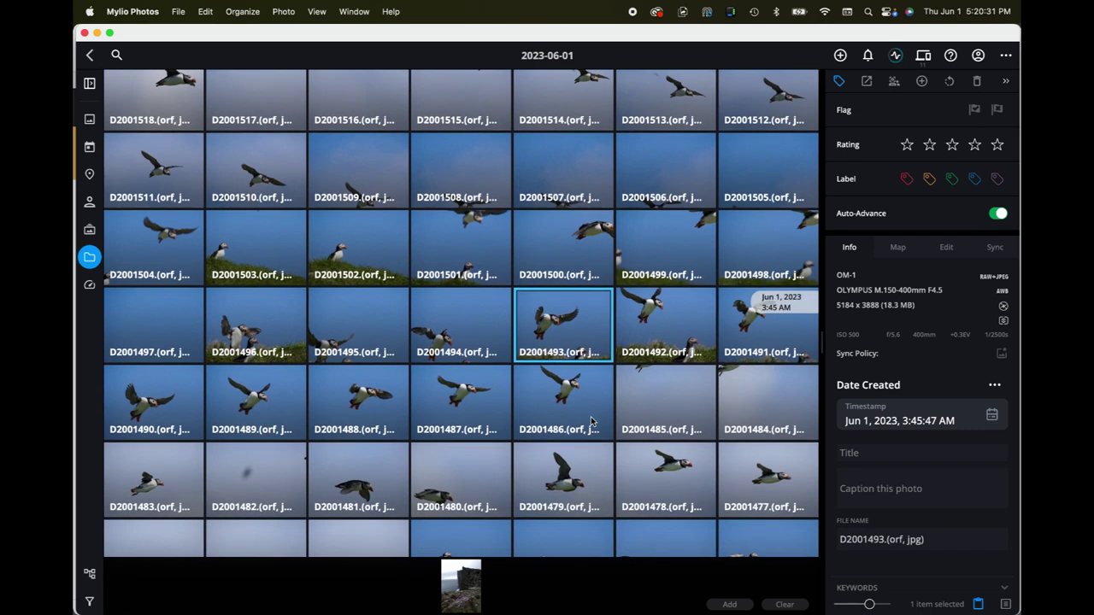
{"action": "double_click", "coordinate": [556, 315]}
{"action": "left_click", "coordinate": [420, 280]}
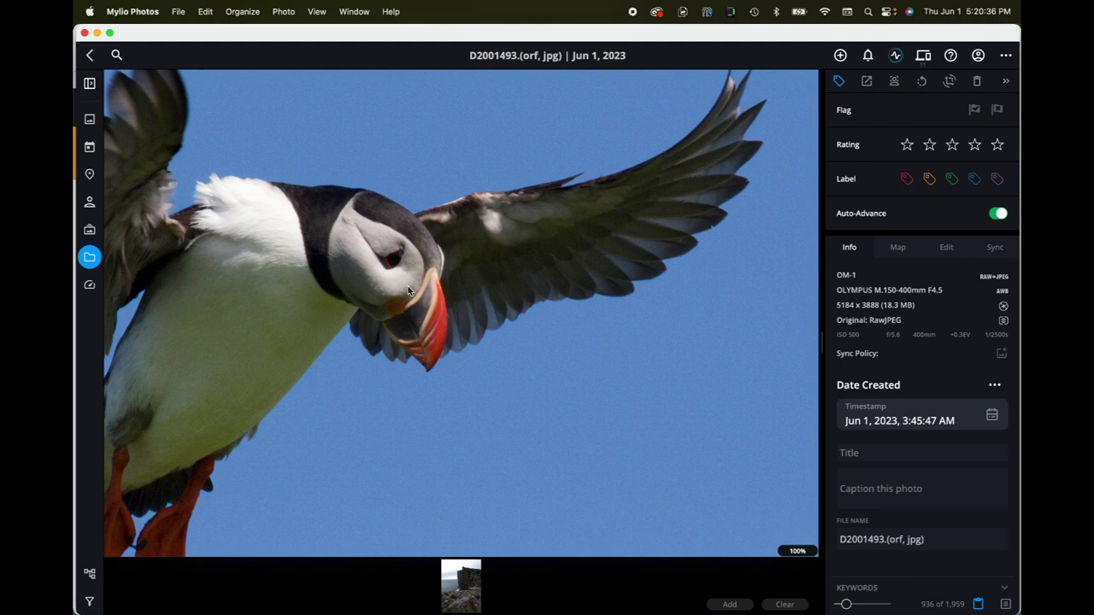
{"action": "double_click", "coordinate": [406, 286]}
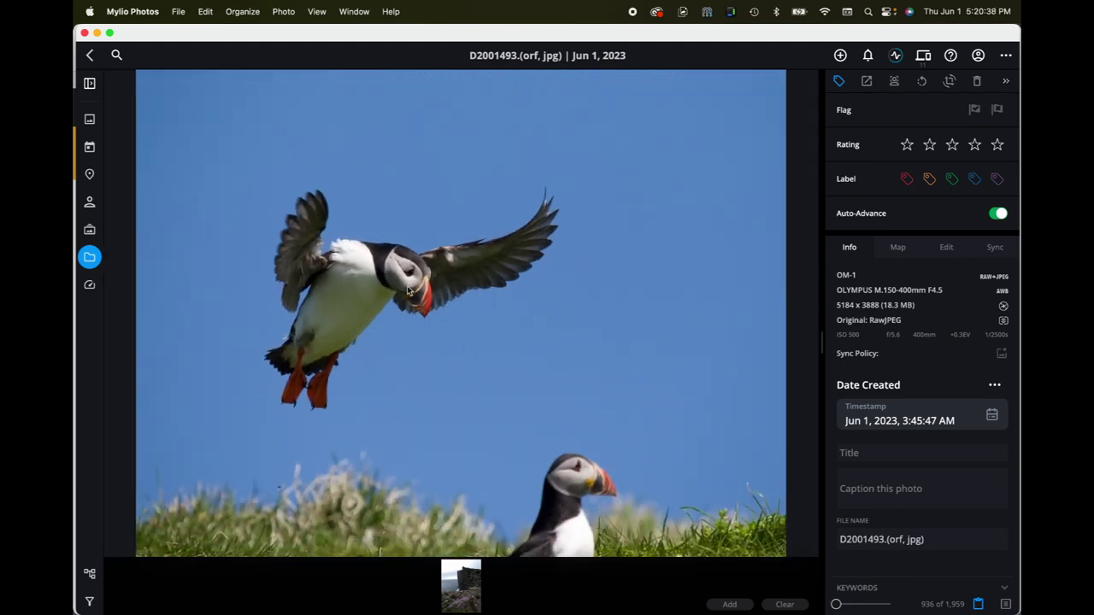
{"action": "double_click", "coordinate": [478, 363]}
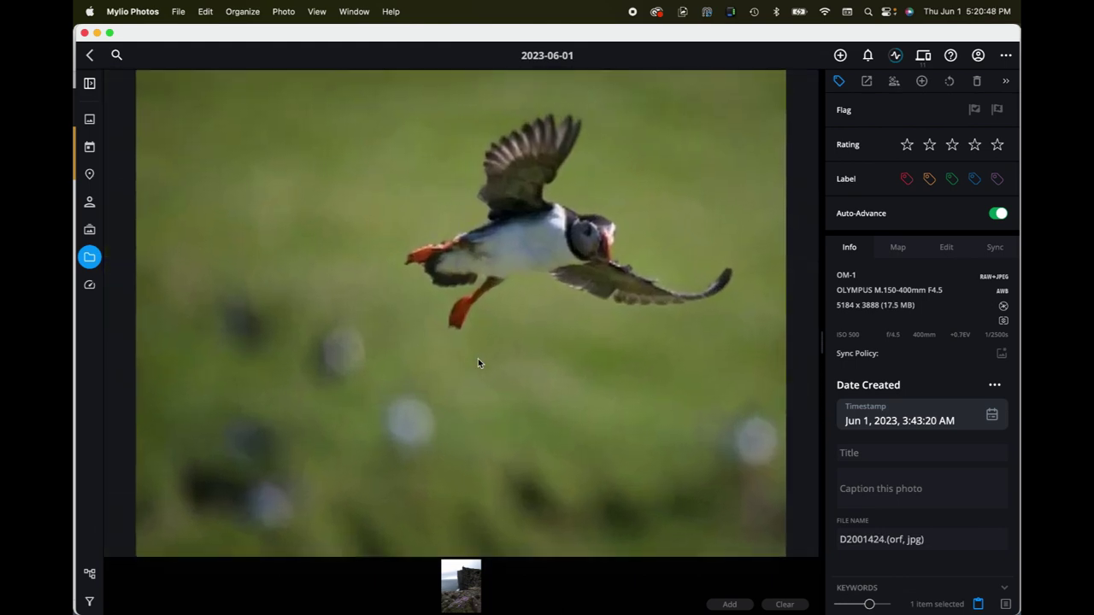
{"action": "left_click", "coordinate": [599, 223]}
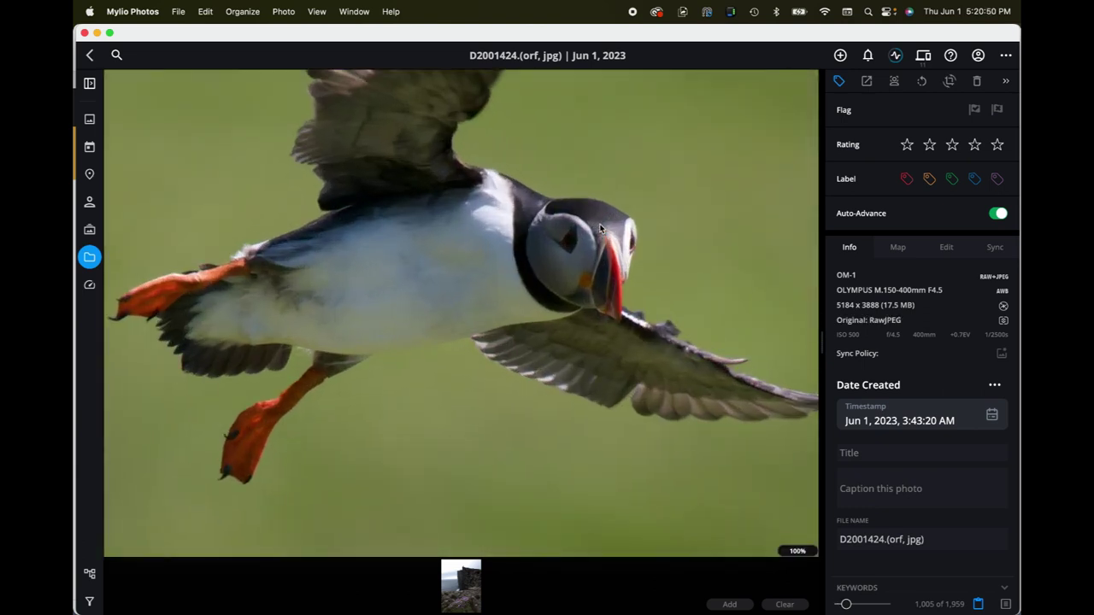
{"action": "key", "text": "Escape"}
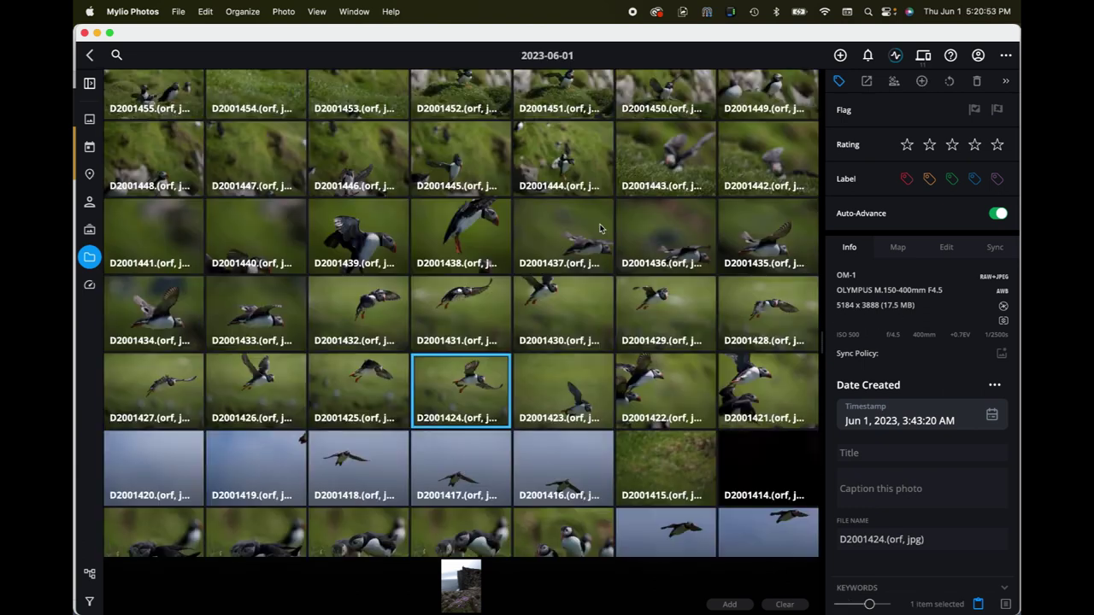
{"action": "key", "text": "Right"}
{"action": "scroll", "coordinate": [422, 302], "scroll_direction": "down", "scroll_amount": 15}
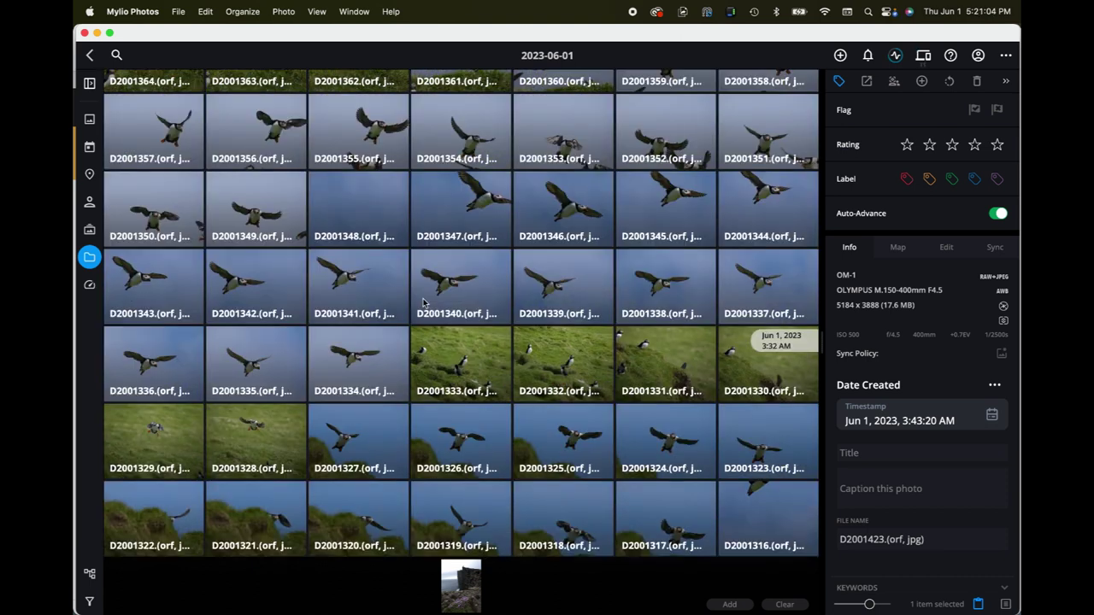
{"action": "scroll", "coordinate": [422, 302], "scroll_direction": "down", "scroll_amount": 5}
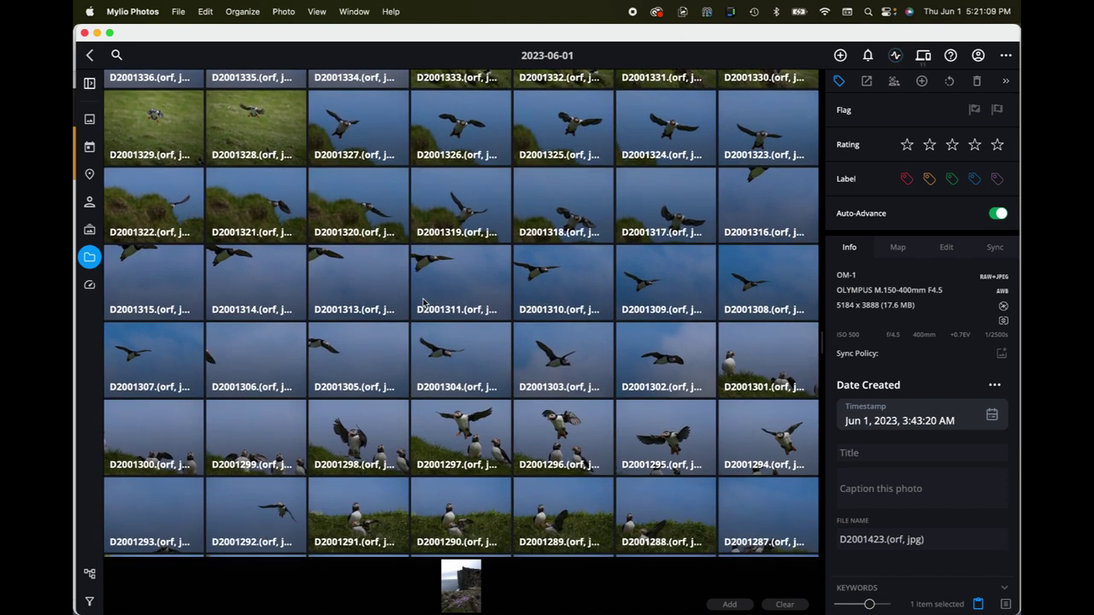
{"action": "scroll", "coordinate": [423, 302], "scroll_direction": "down", "scroll_amount": 4}
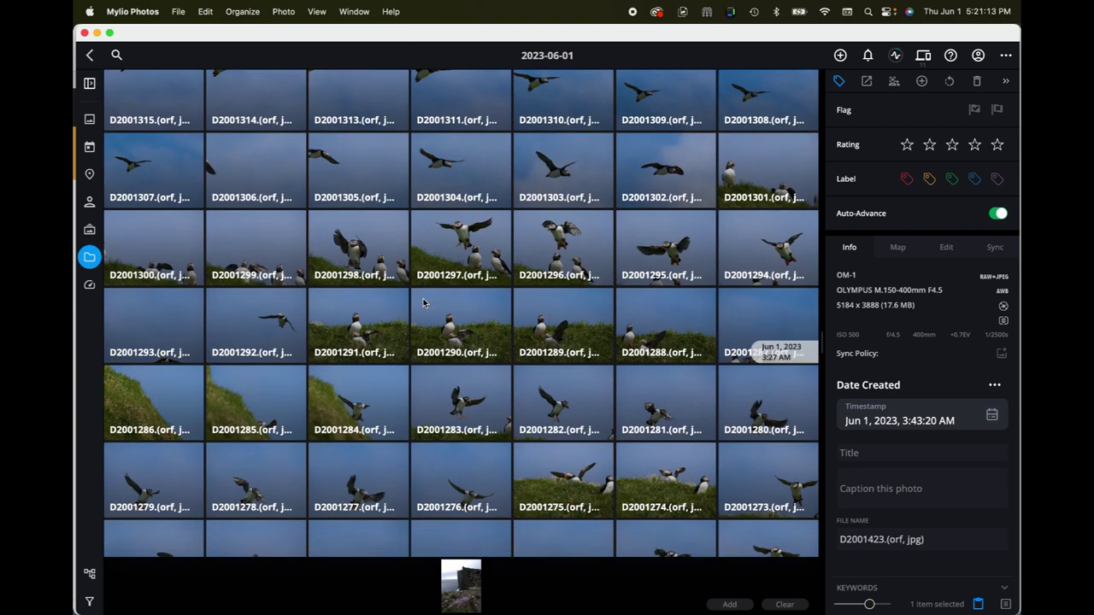
{"action": "scroll", "coordinate": [422, 302], "scroll_direction": "up", "scroll_amount": 6}
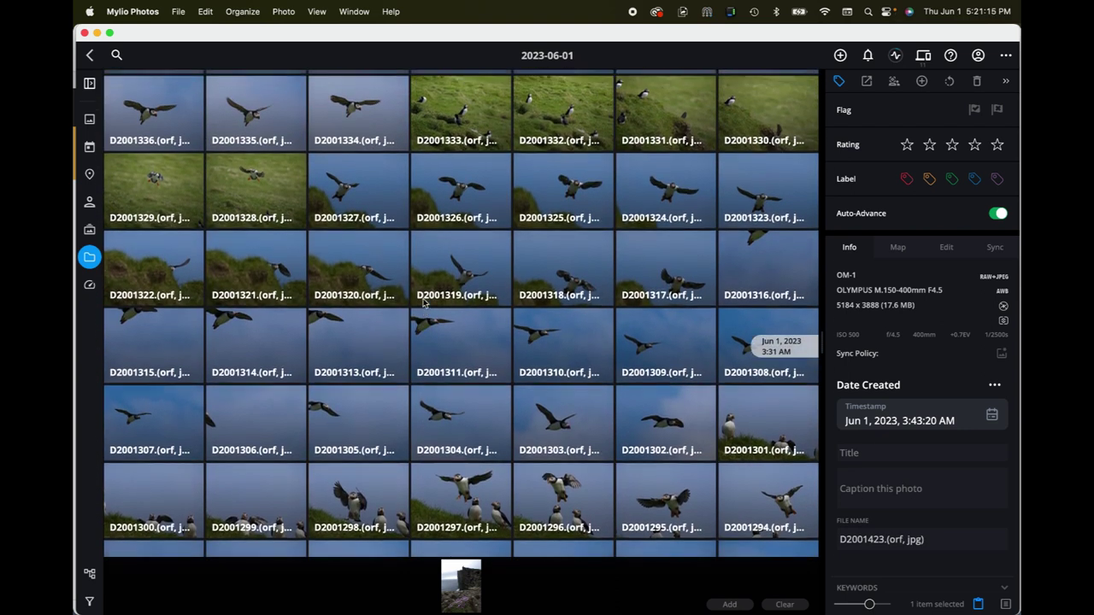
{"action": "scroll", "coordinate": [422, 302], "scroll_direction": "up", "scroll_amount": 1}
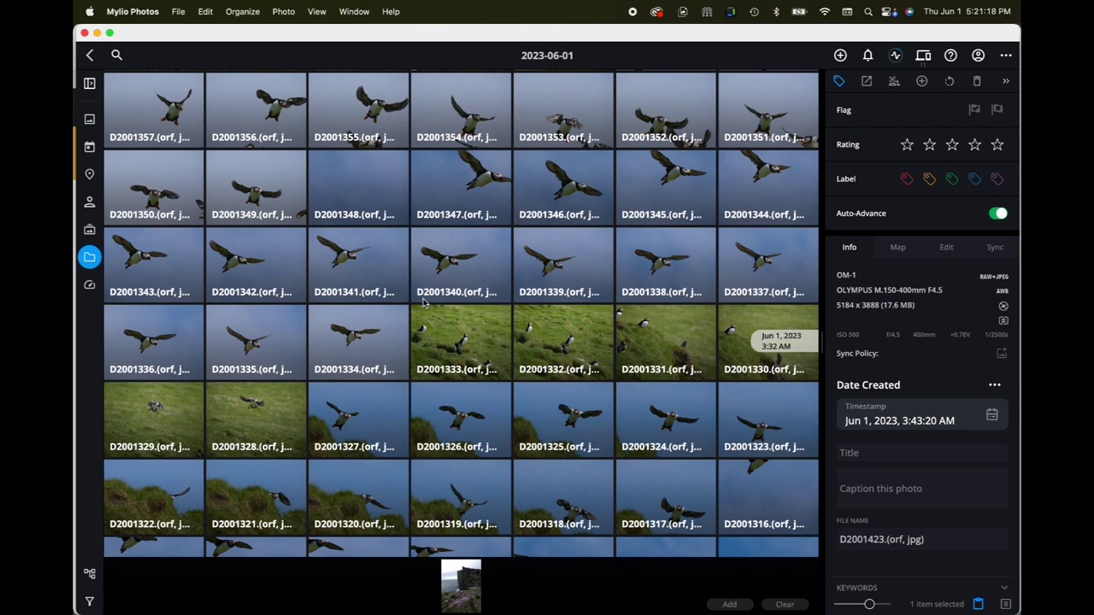
{"action": "scroll", "coordinate": [733, 333], "scroll_direction": "up", "scroll_amount": 5}
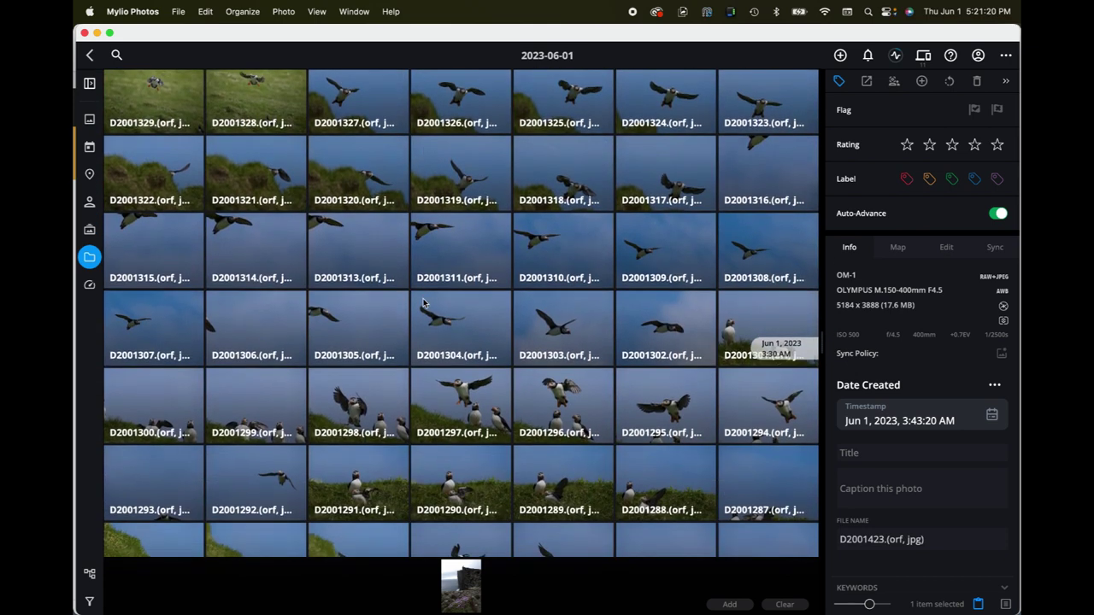
Step: Select all 1,959 photos in the folder and scroll down the grid
{"action": "key", "text": "super+a"}
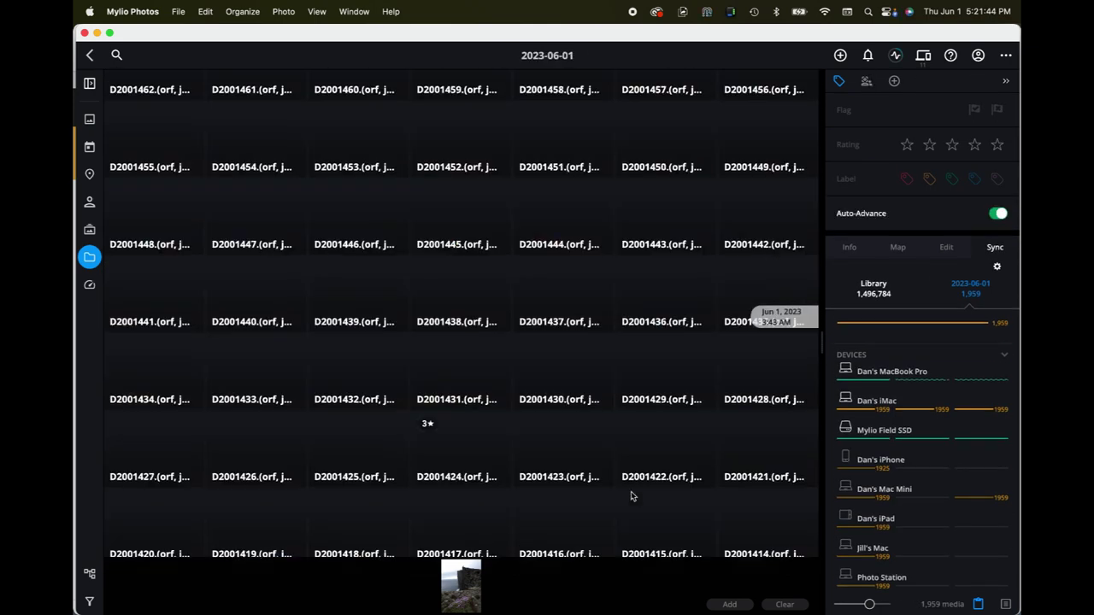
{"action": "scroll", "coordinate": [630, 491], "scroll_direction": "down", "scroll_amount": 15}
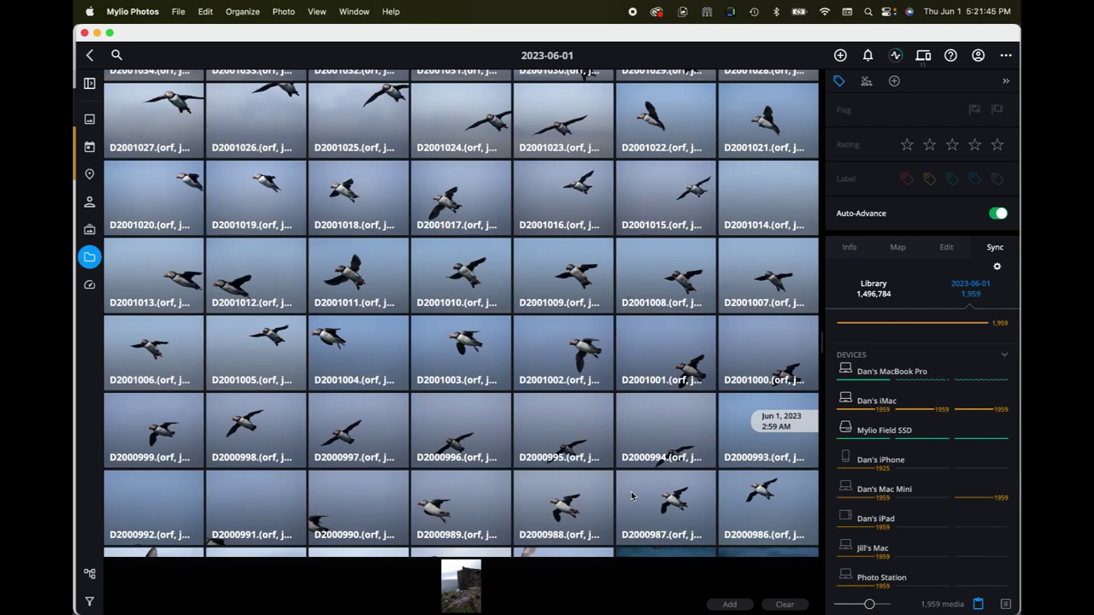
{"action": "scroll", "coordinate": [629, 496], "scroll_direction": "down", "scroll_amount": 8}
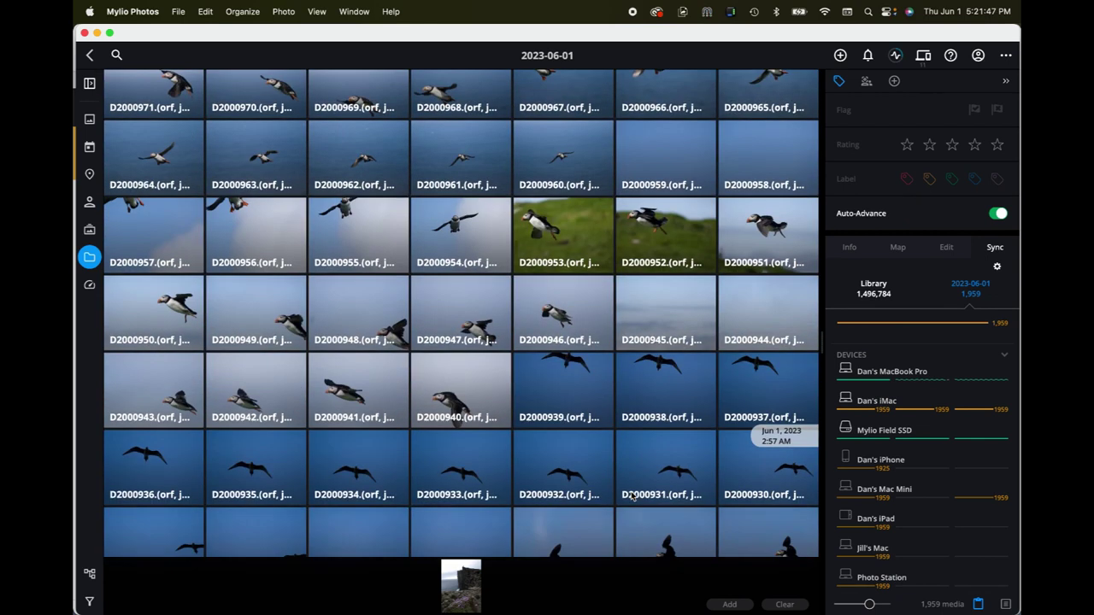
{"action": "scroll", "coordinate": [479, 265], "scroll_direction": "down", "scroll_amount": 10}
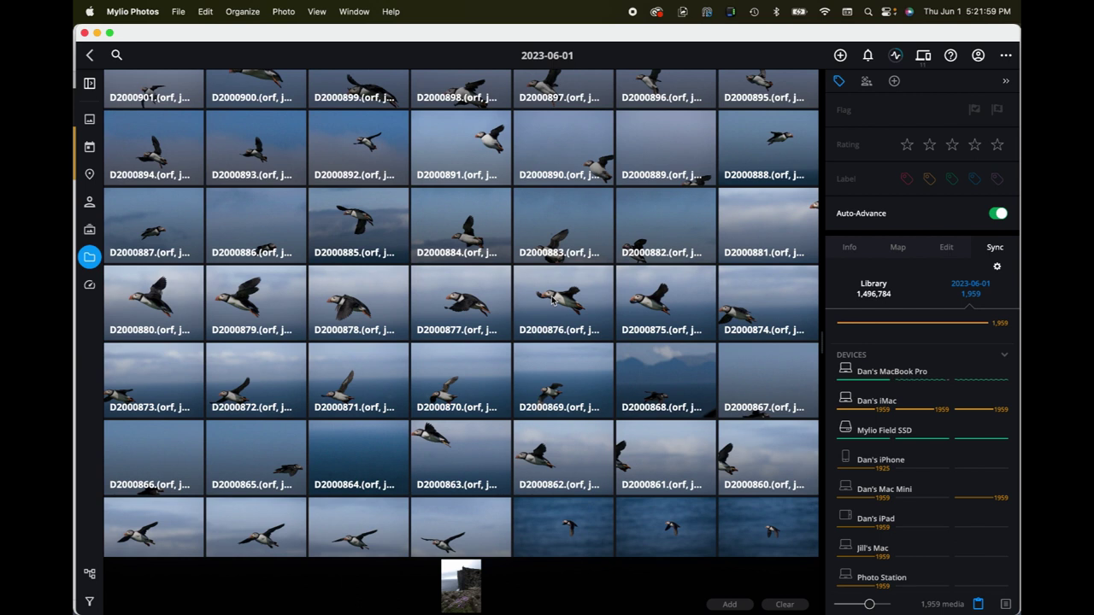
Step: Check D2000876 and D2001011 at 100%, then select the D2001776 thumbnail
{"action": "double_click", "coordinate": [553, 300]}
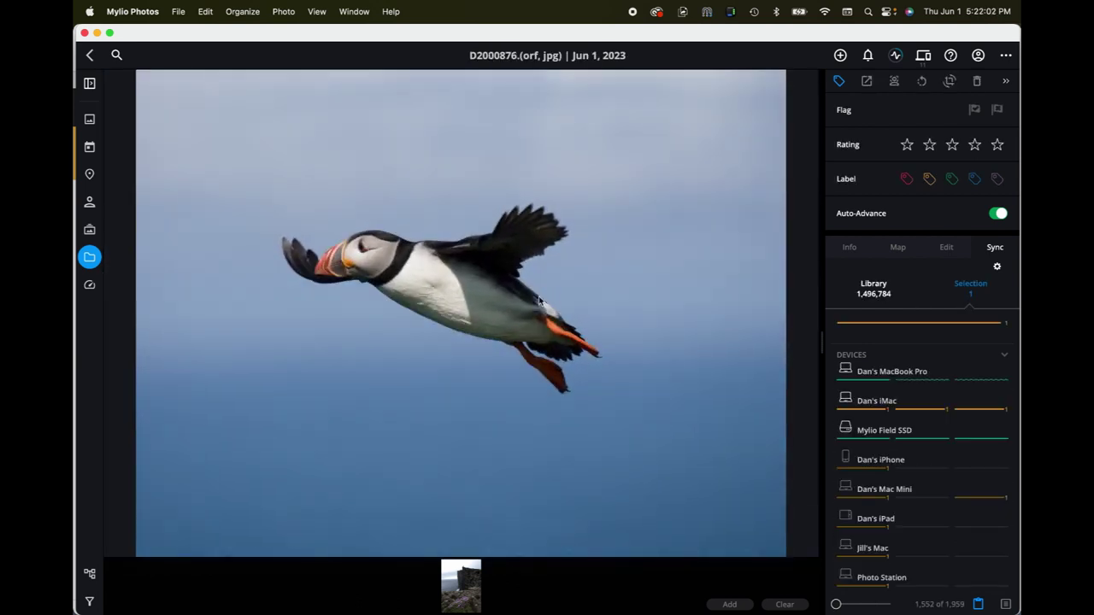
{"action": "left_click", "coordinate": [363, 248]}
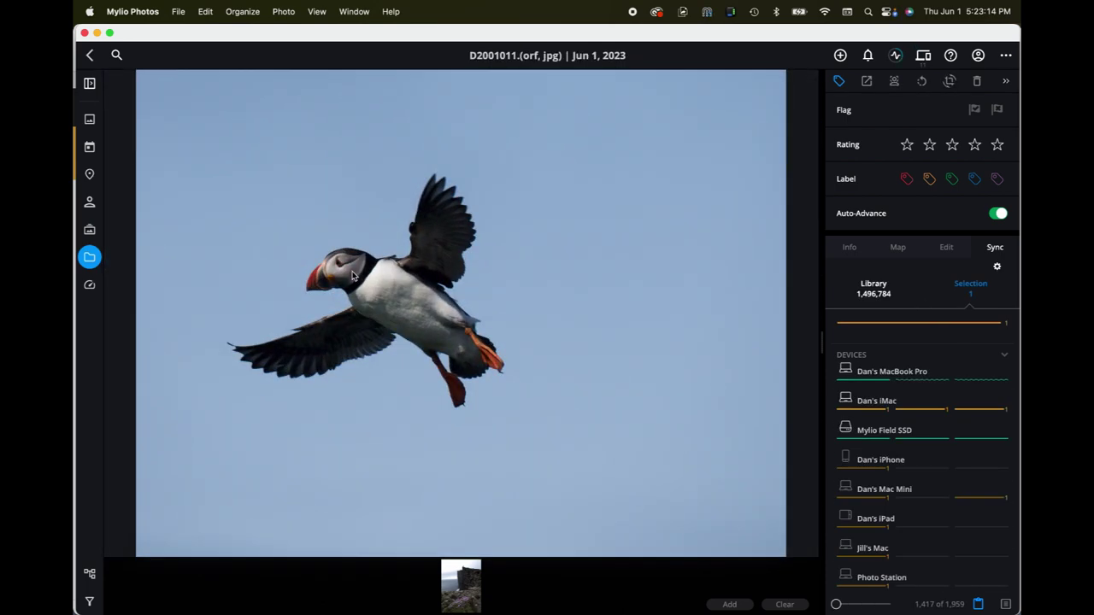
{"action": "left_click", "coordinate": [352, 275]}
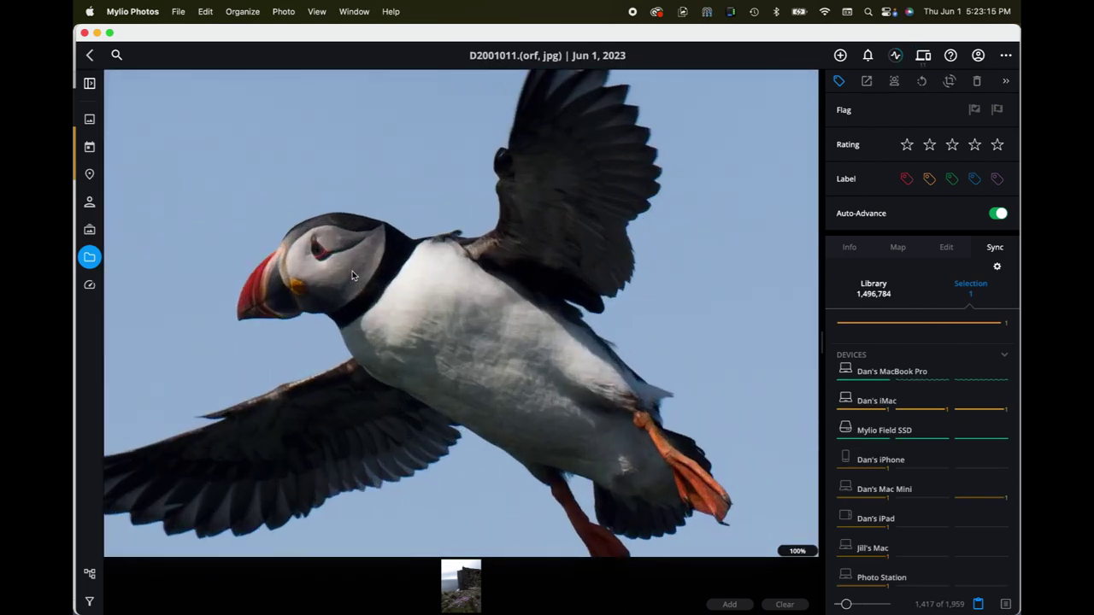
{"action": "left_click", "coordinate": [352, 275]}
{"action": "key", "text": "Escape"}
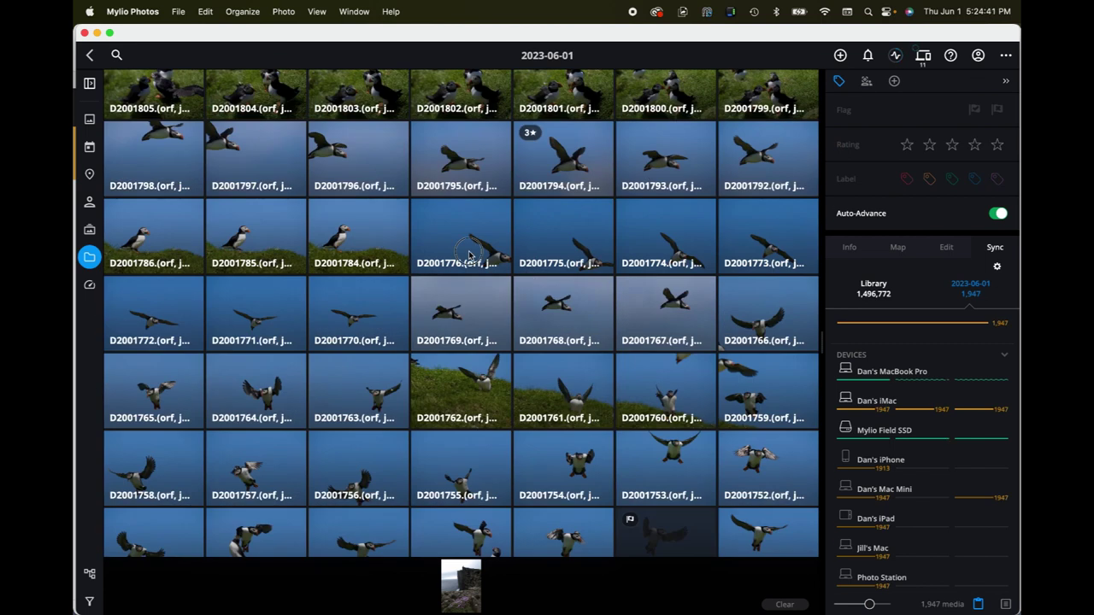
{"action": "left_click", "coordinate": [469, 254]}
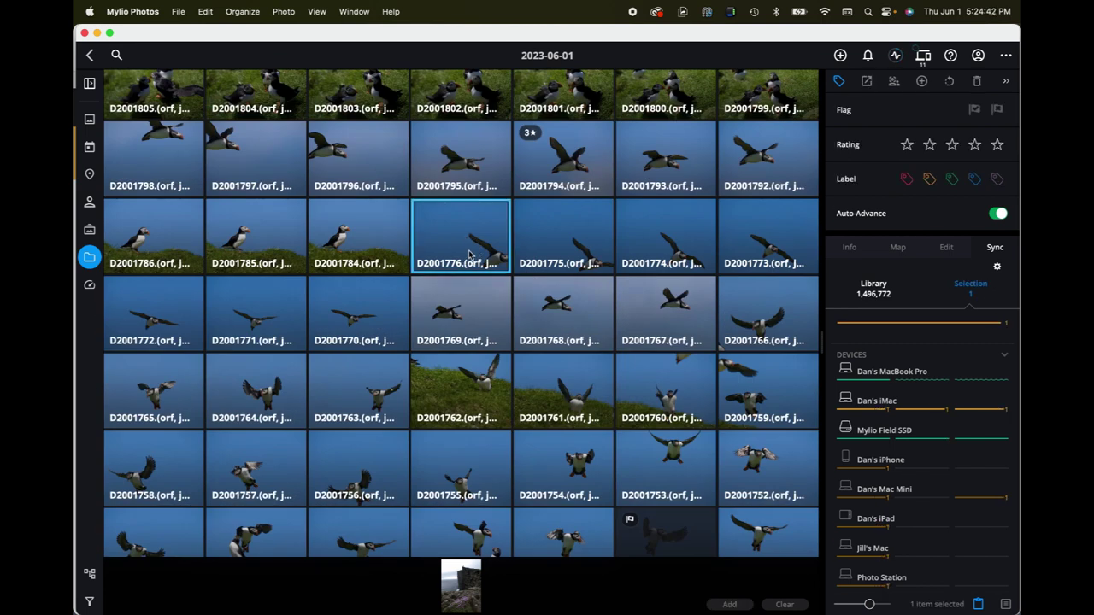